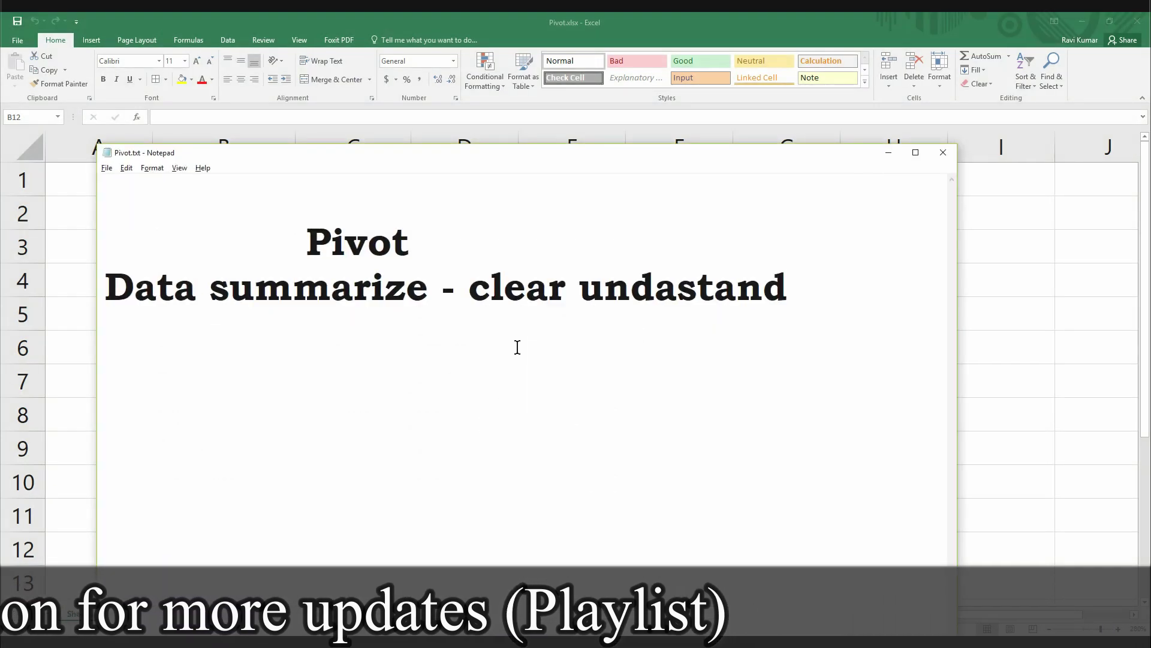
Step: Move the Pivot.txt notes up and right, then highlight 'Pivot', 'Data', 'summarize' and 'clear undastand'
{"action": "left_click_drag", "start_coordinate": [506, 162], "coordinate": [601, 136]}
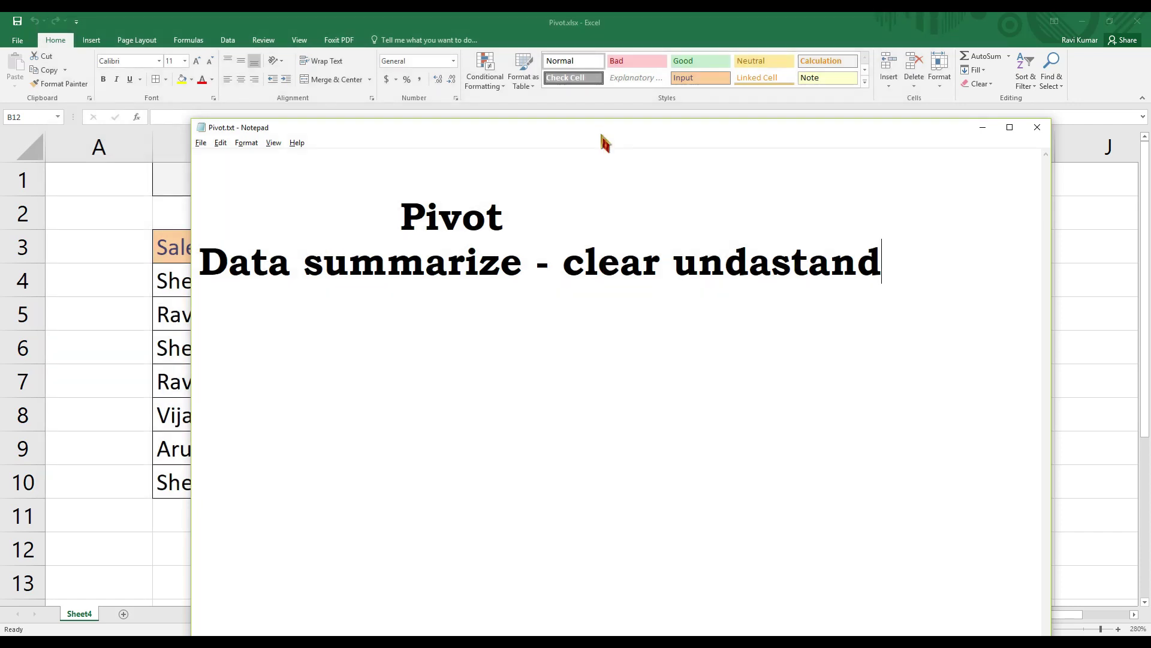
{"action": "left_click_drag", "start_coordinate": [603, 136], "coordinate": [606, 77]}
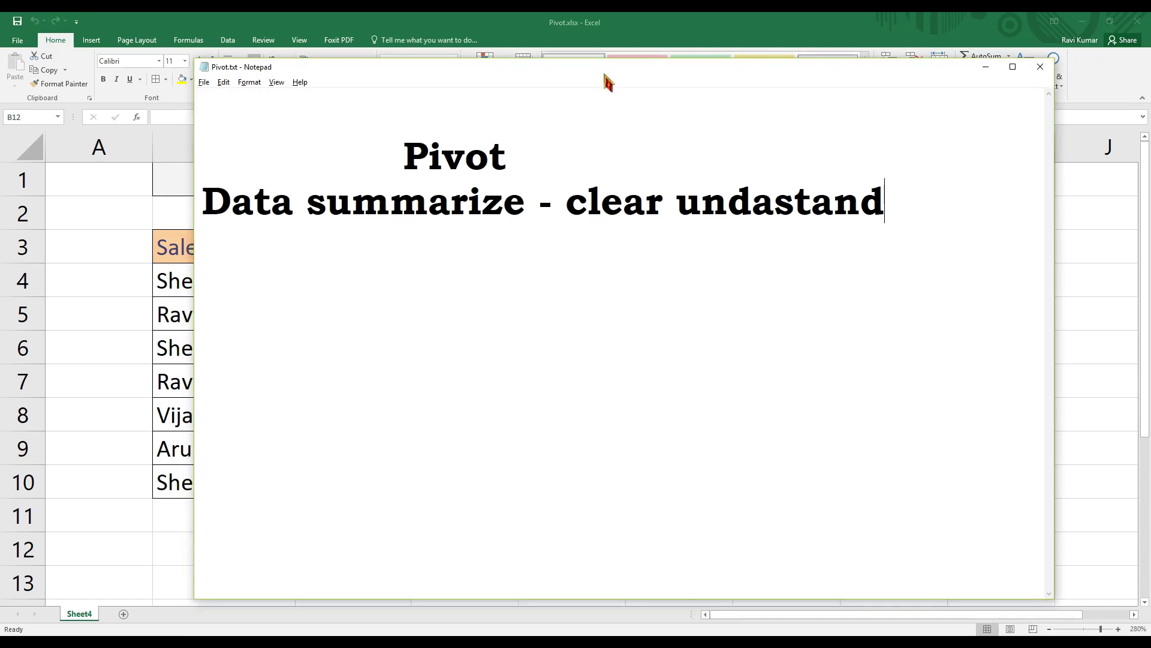
{"action": "left_click_drag", "start_coordinate": [511, 156], "coordinate": [399, 149]}
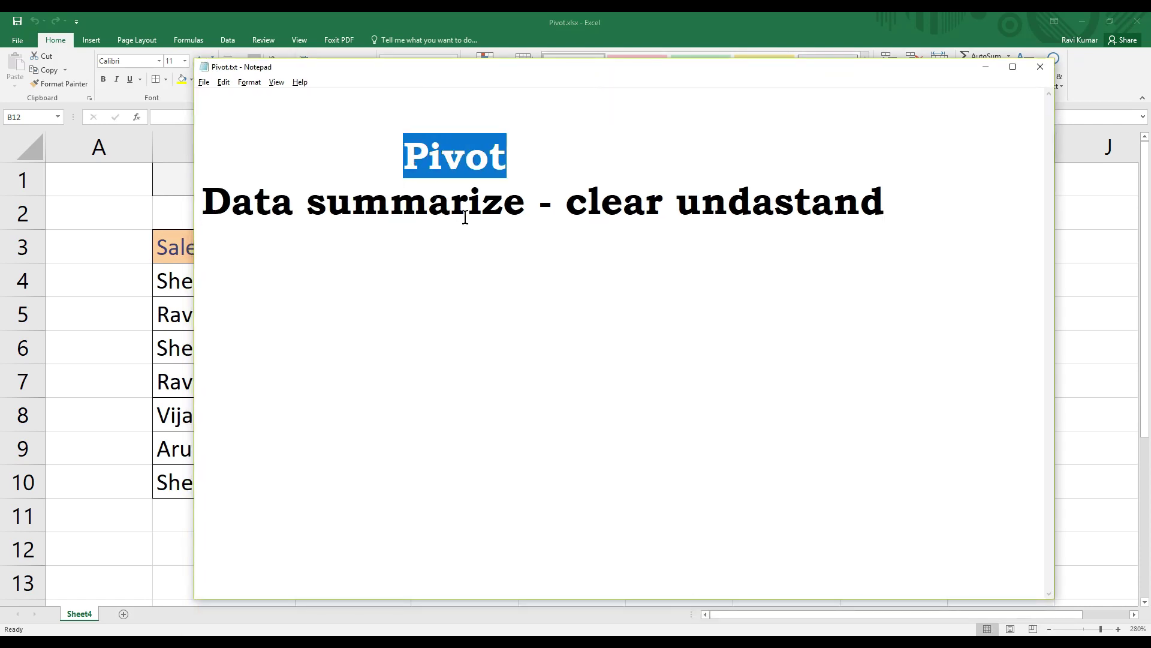
{"action": "left_click_drag", "start_coordinate": [307, 213], "coordinate": [199, 200]}
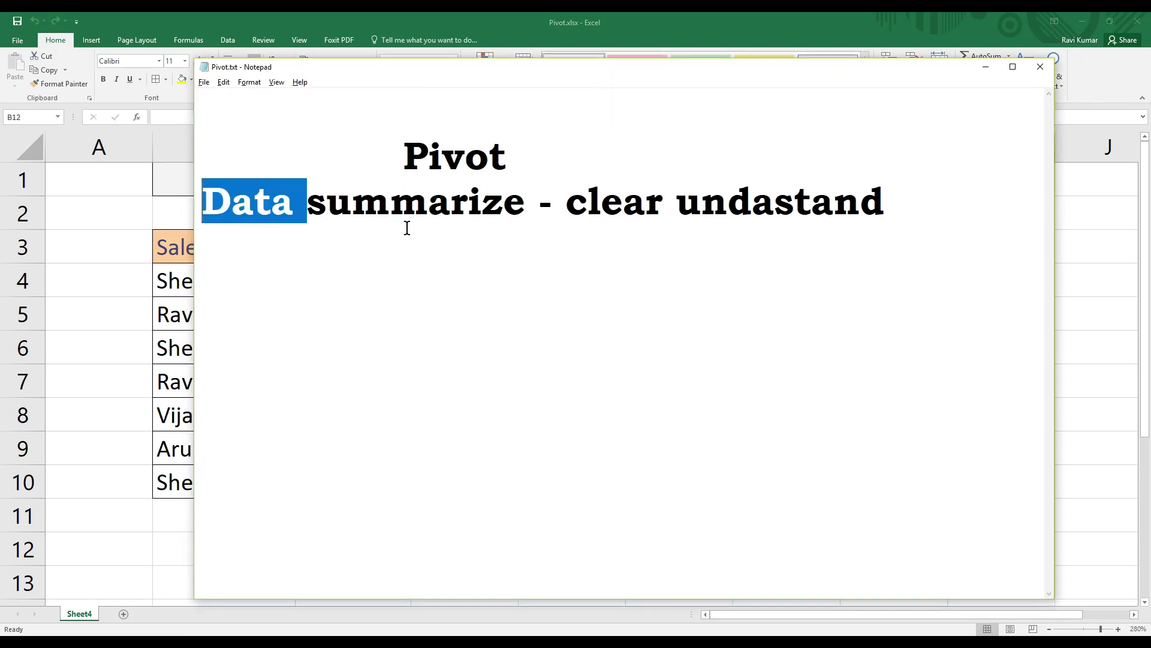
{"action": "left_click_drag", "start_coordinate": [527, 234], "coordinate": [303, 203]}
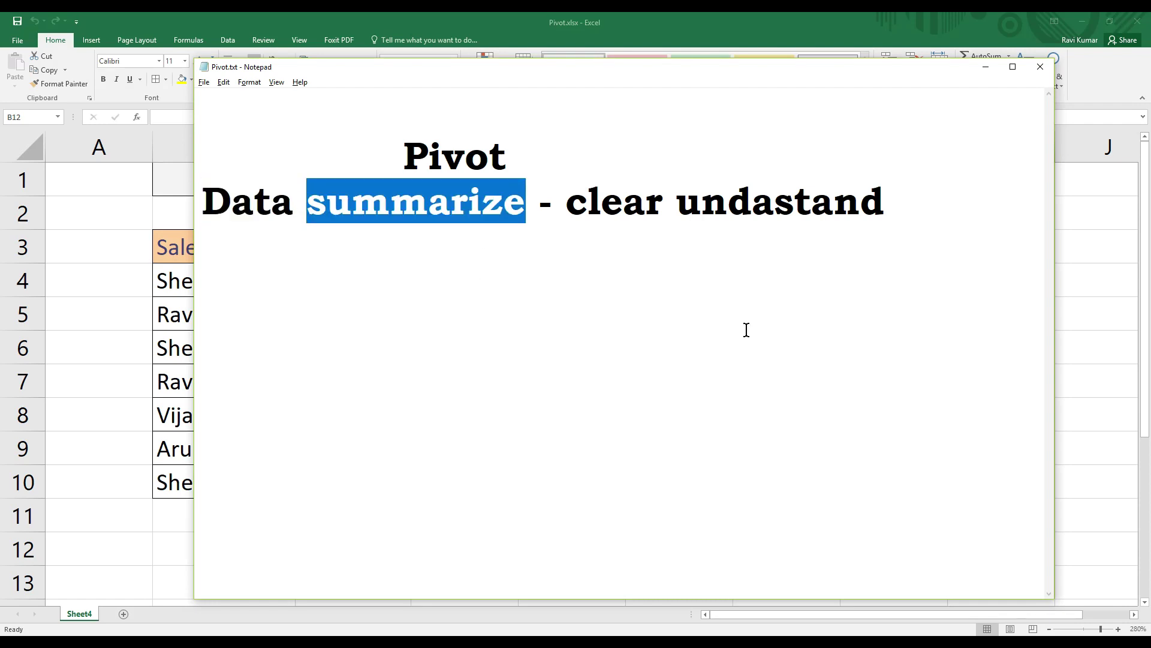
{"action": "left_click_drag", "start_coordinate": [577, 207], "coordinate": [888, 207]}
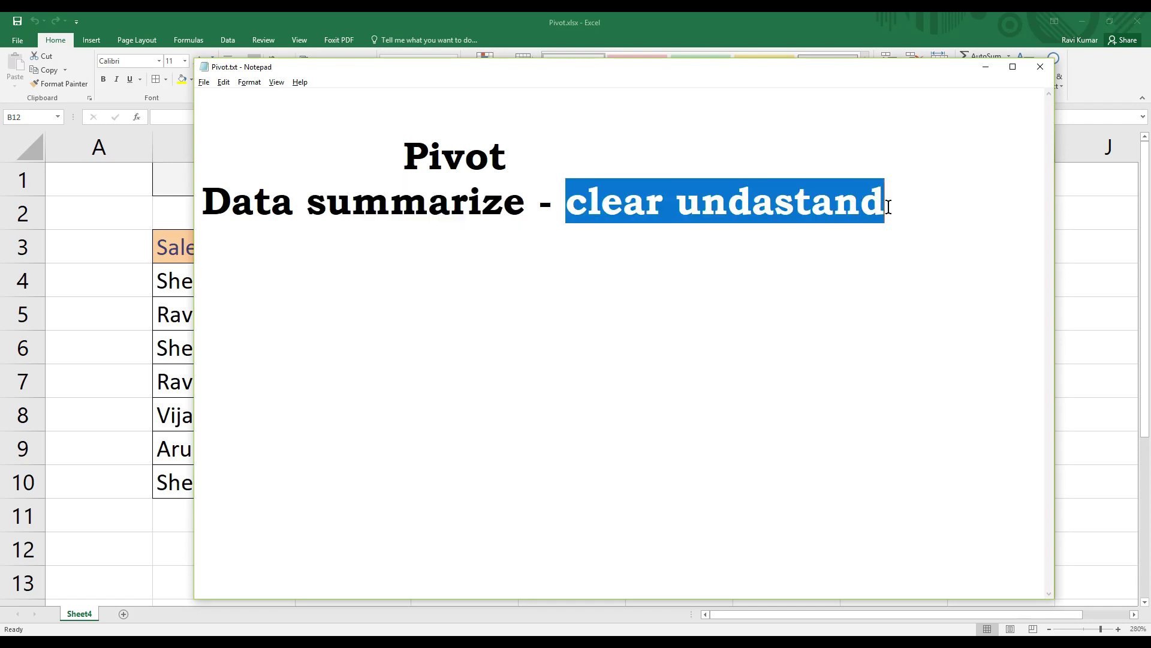
{"action": "left_click", "coordinate": [907, 266]}
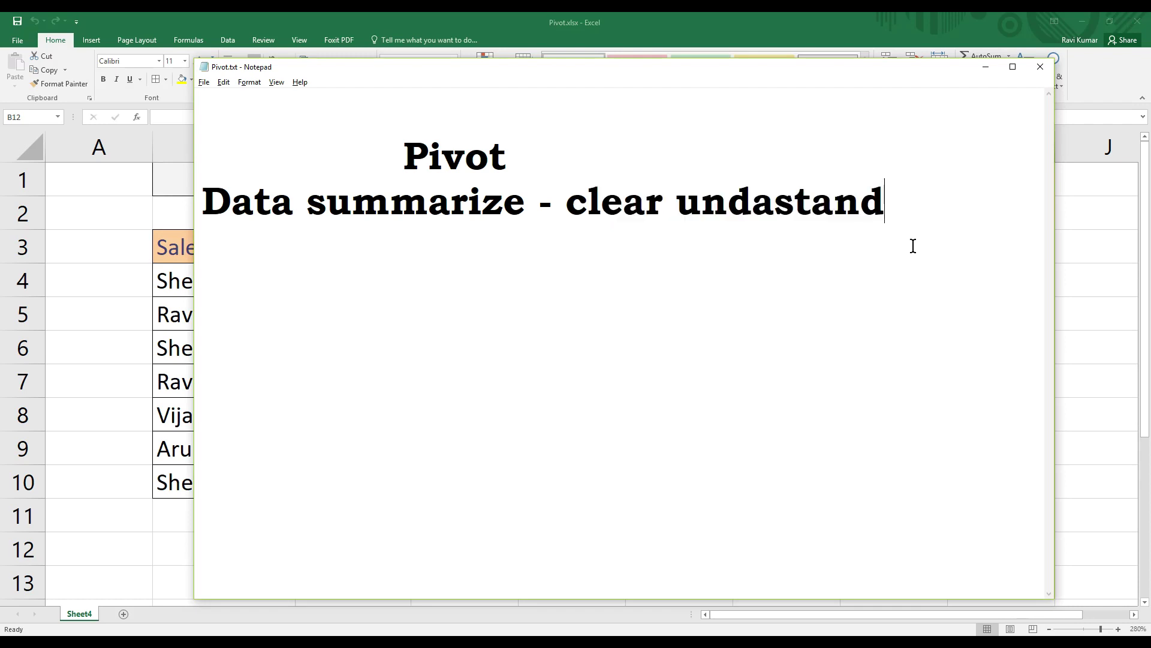
Step: Minimize Notepad and select the whole sales table B3:E10
{"action": "left_click", "coordinate": [985, 68]}
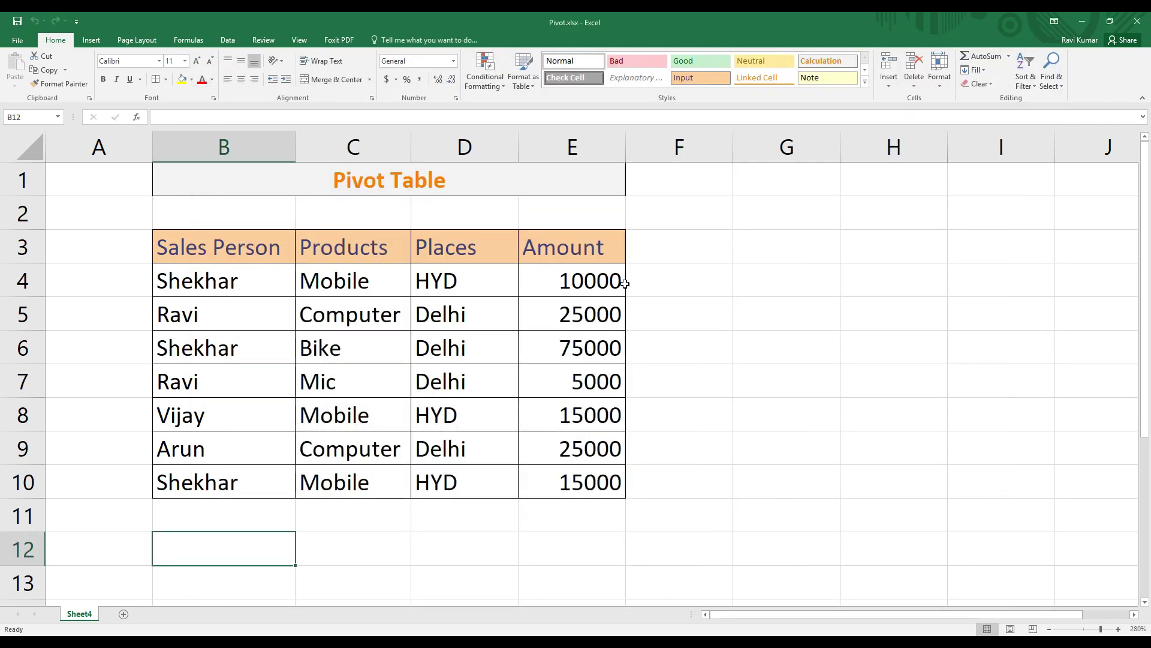
{"action": "left_click_drag", "start_coordinate": [240, 247], "coordinate": [591, 497]}
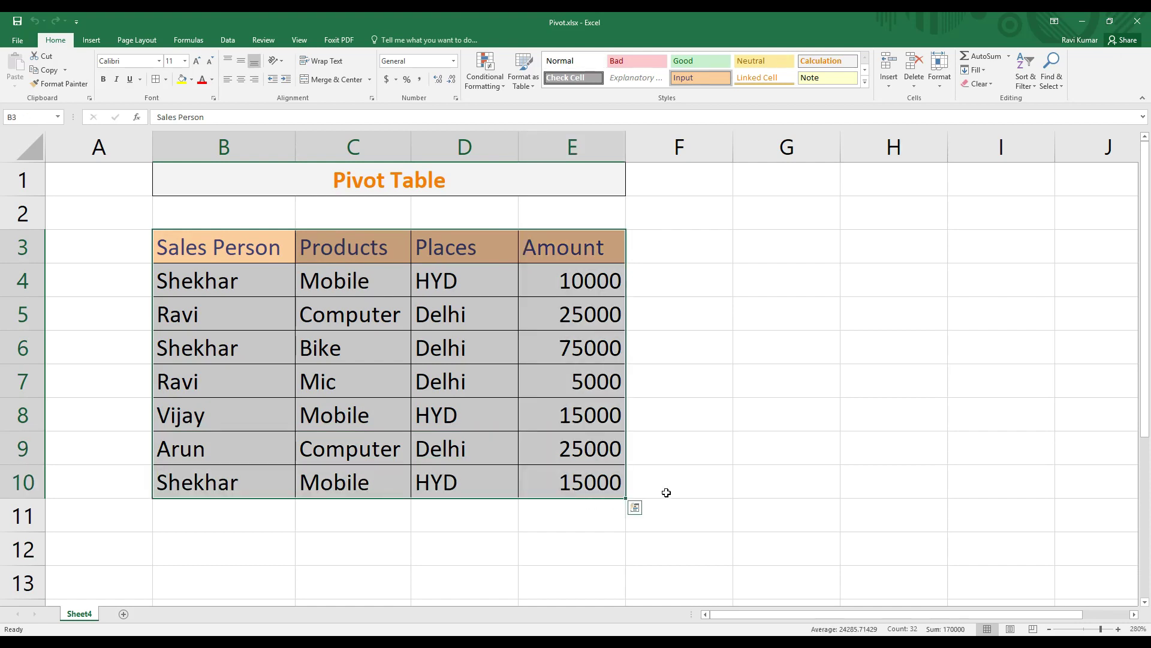
{"action": "left_click", "coordinate": [605, 438]}
{"action": "left_click_drag", "start_coordinate": [231, 249], "coordinate": [577, 479]}
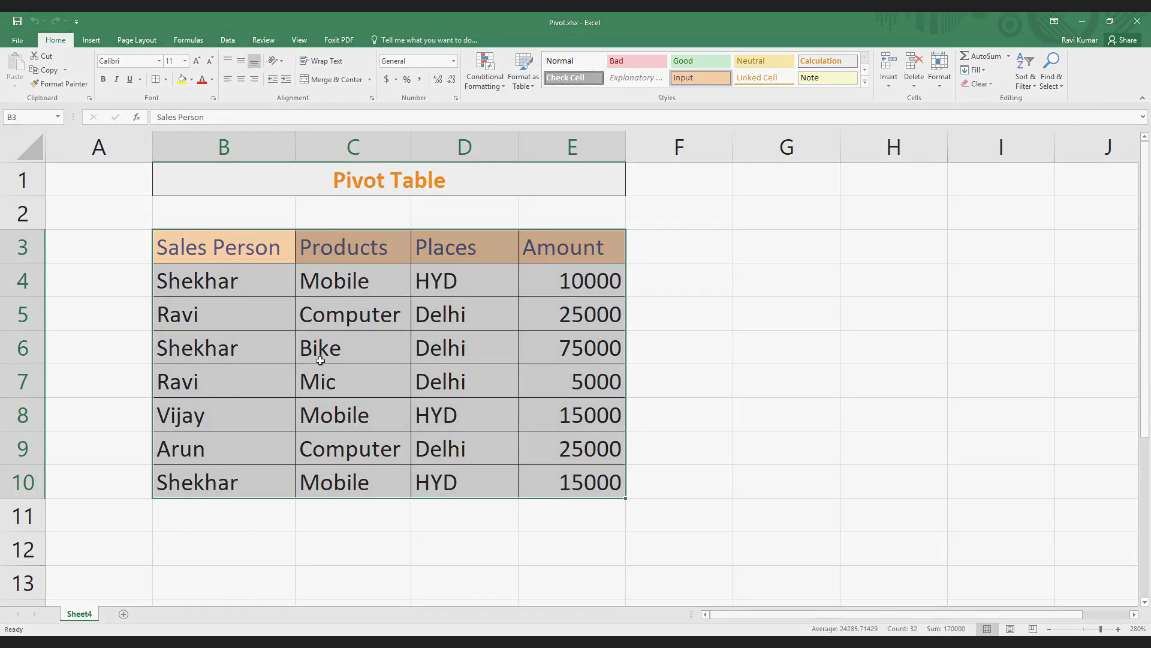
Step: Highlight the Products, Places and Amount columns in turn, then the full table B3:E10
{"action": "left_click_drag", "start_coordinate": [360, 240], "coordinate": [366, 483]}
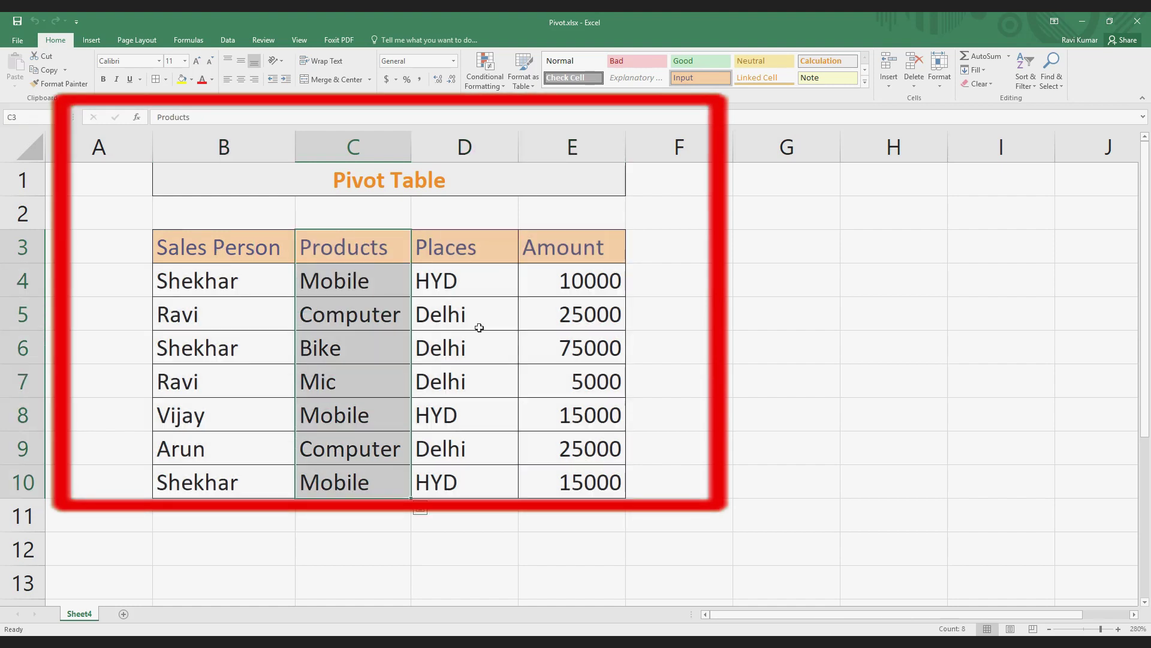
{"action": "left_click_drag", "start_coordinate": [462, 247], "coordinate": [478, 478]}
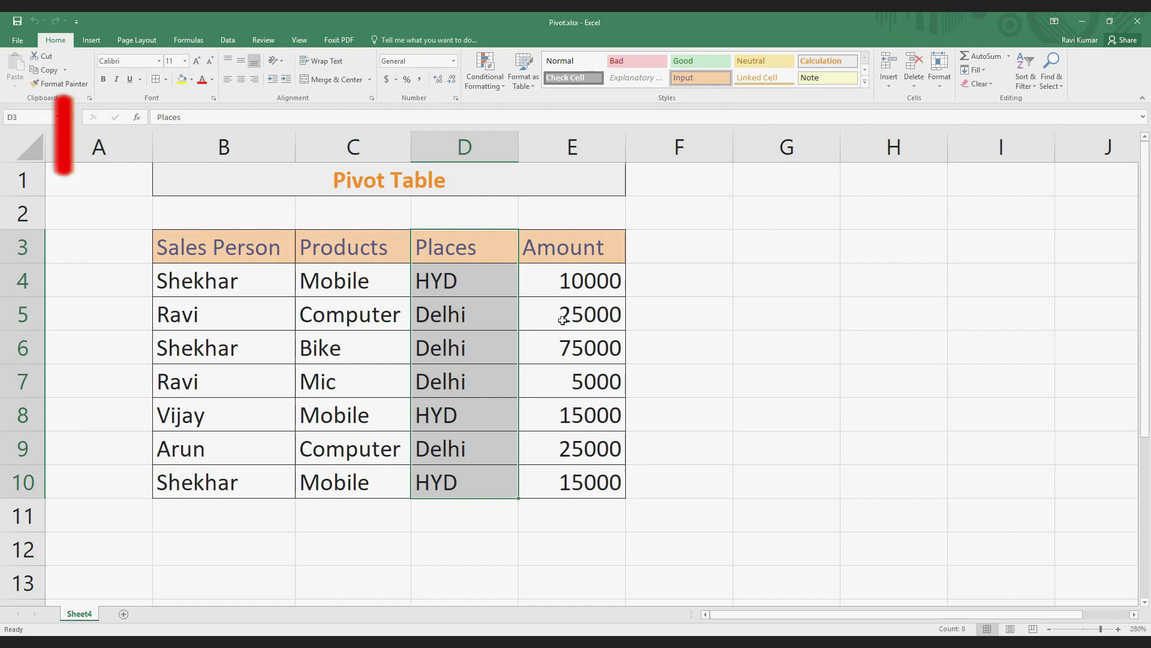
{"action": "left_click_drag", "start_coordinate": [573, 248], "coordinate": [591, 480]}
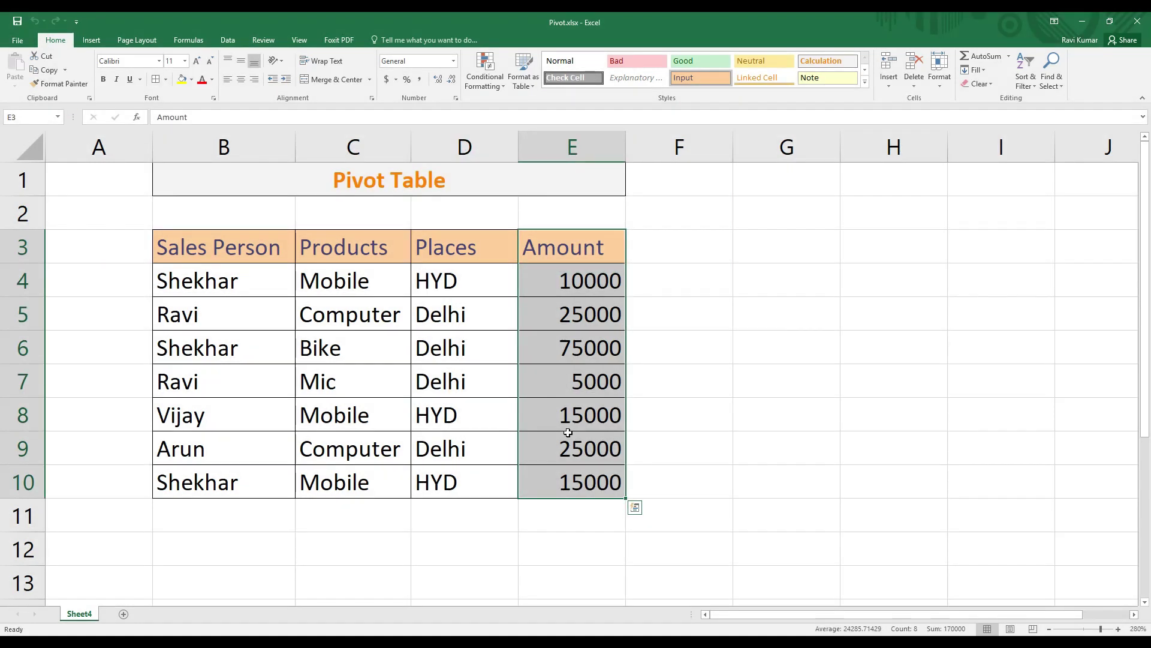
{"action": "left_click", "coordinate": [534, 310]}
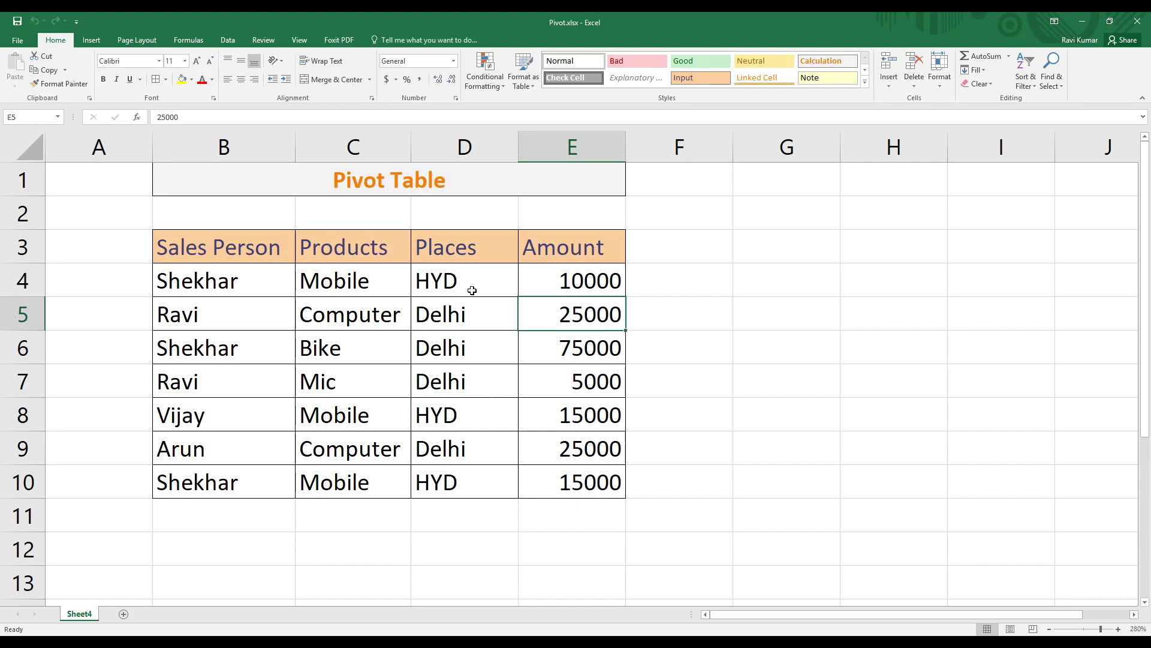
{"action": "left_click_drag", "start_coordinate": [219, 245], "coordinate": [617, 481]}
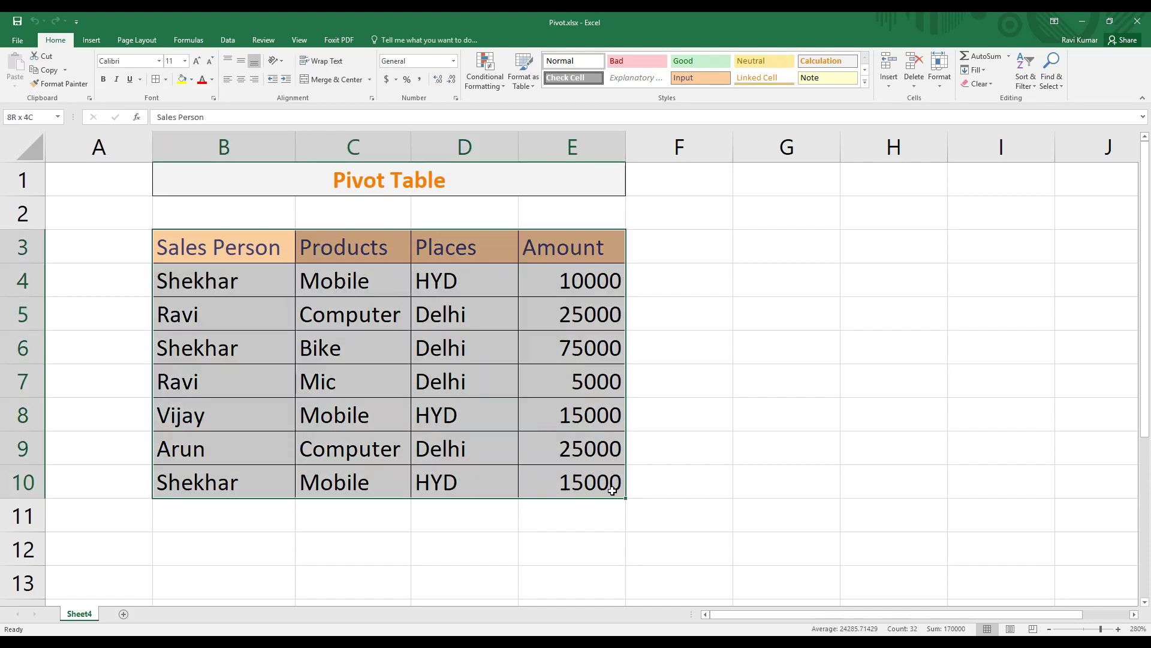
{"action": "left_click", "coordinate": [608, 484]}
Step: Point out the first sales record and the Shekhar and Ravi entries in the Sales Person column
{"action": "left_click_drag", "start_coordinate": [184, 282], "coordinate": [551, 284]}
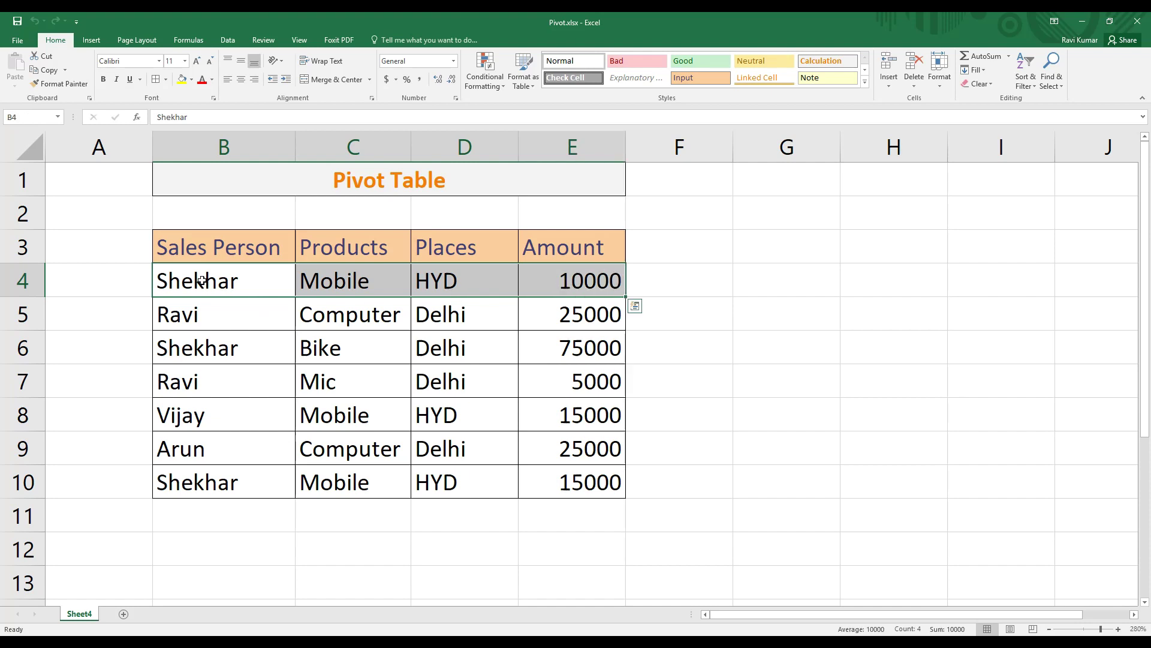
{"action": "left_click", "coordinate": [158, 286]}
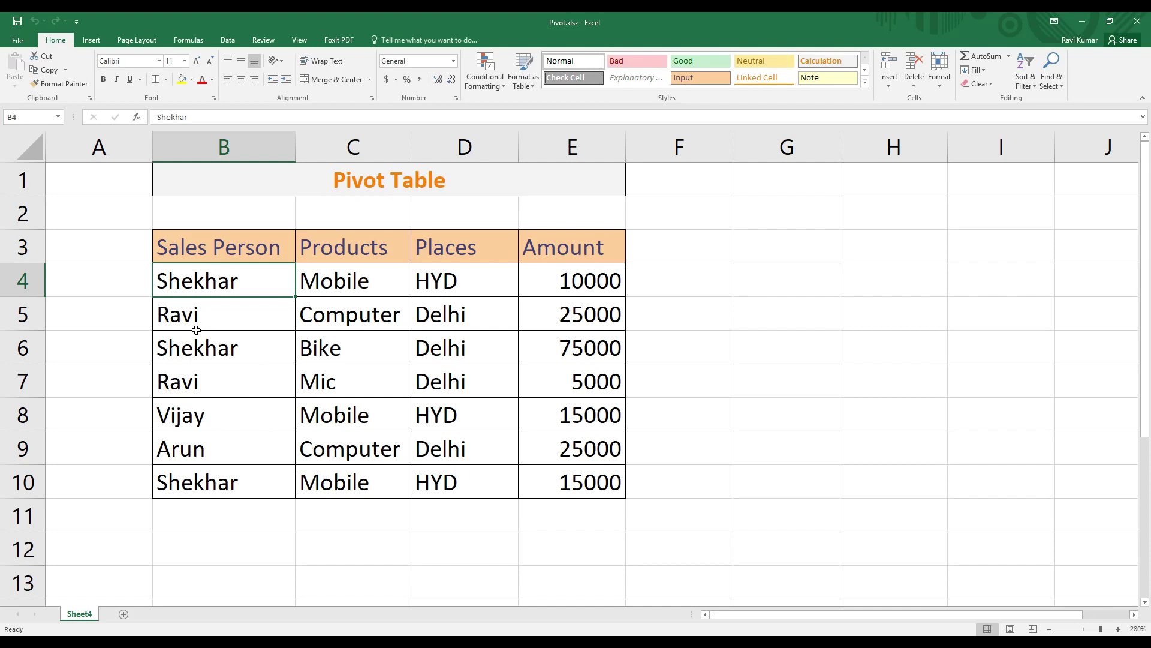
{"action": "left_click_drag", "start_coordinate": [196, 325], "coordinate": [198, 348]}
{"action": "left_click", "coordinate": [198, 348]}
{"action": "left_click", "coordinate": [233, 491]}
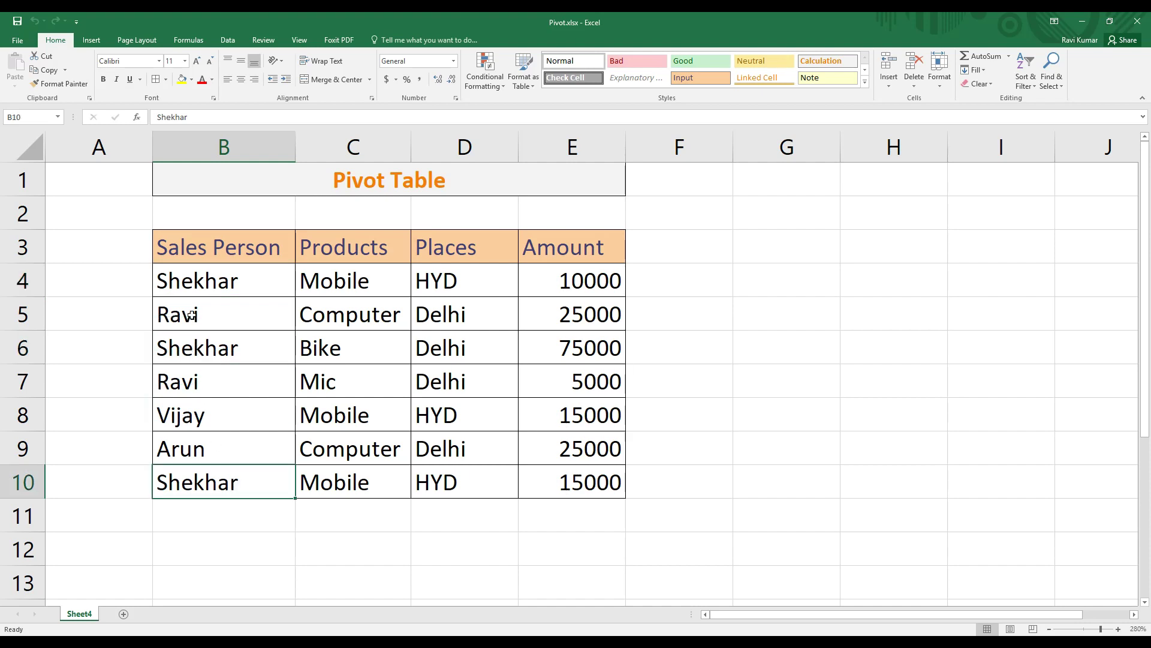
{"action": "left_click", "coordinate": [193, 318]}
{"action": "left_click", "coordinate": [207, 382]}
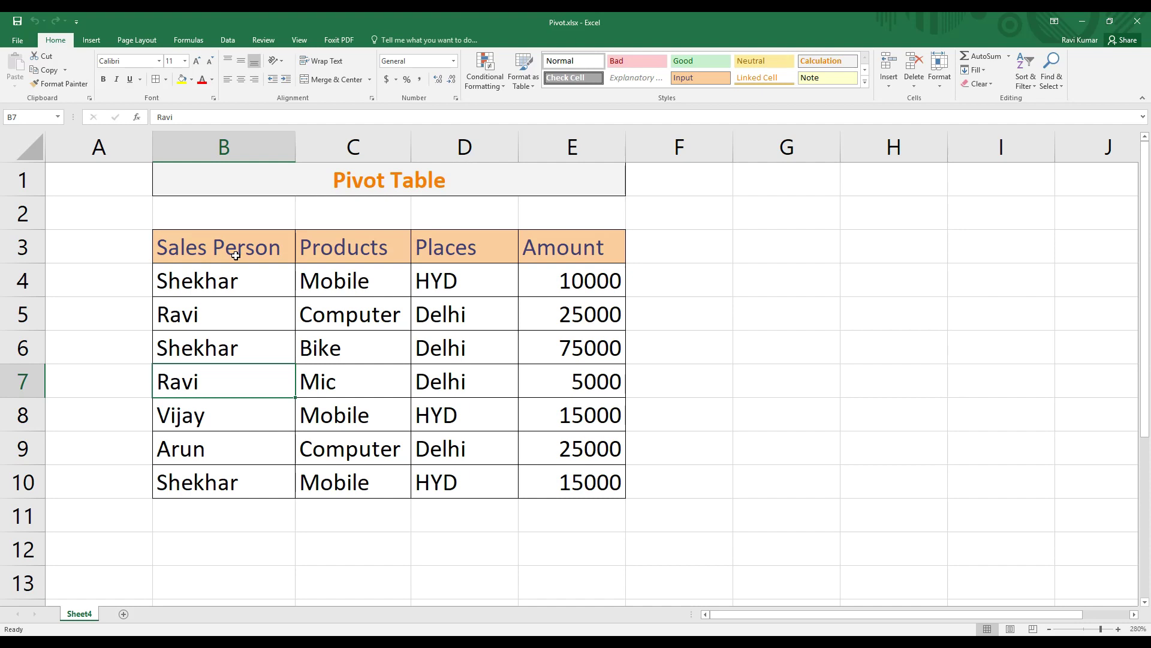
{"action": "left_click", "coordinate": [217, 282]}
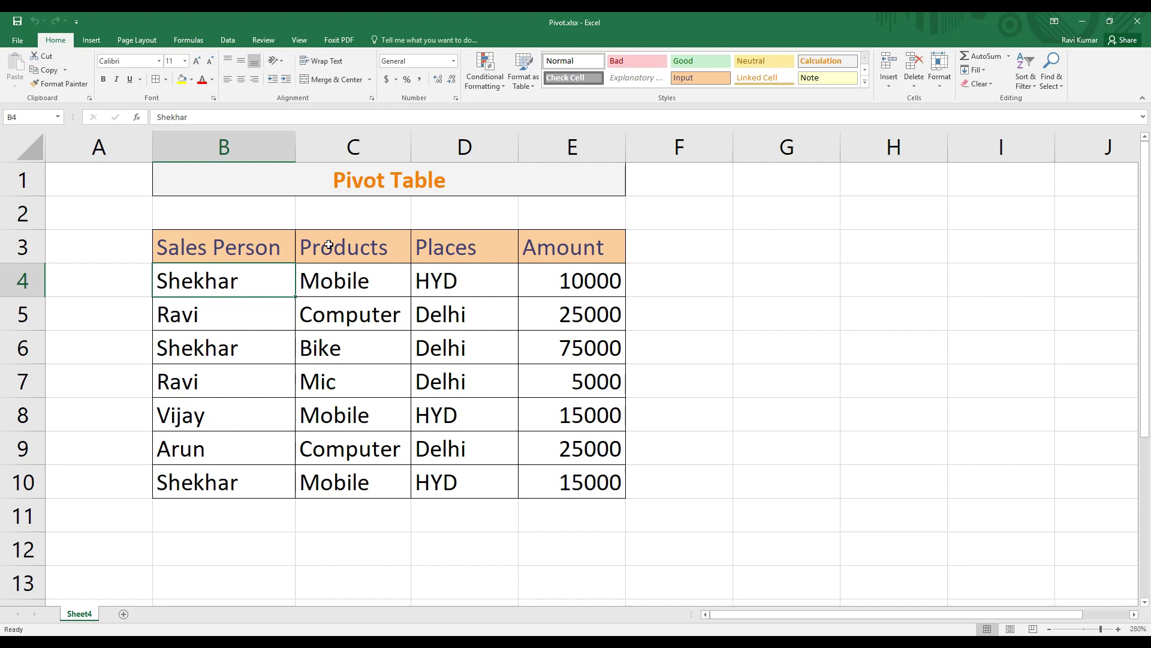
{"action": "left_click", "coordinate": [365, 189]}
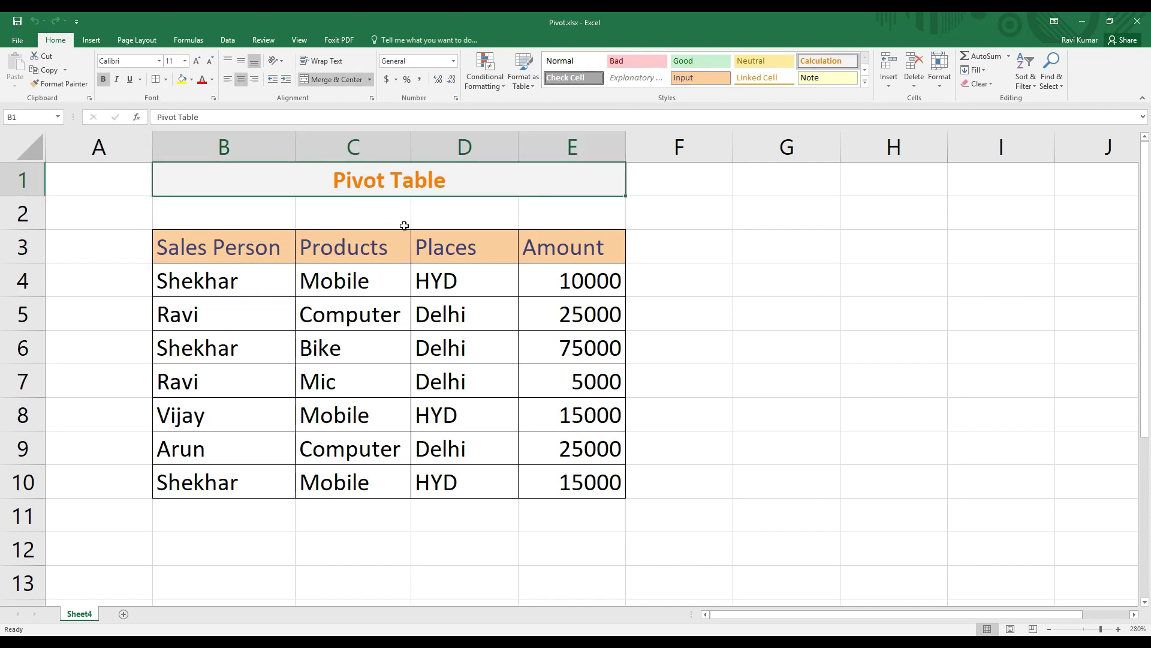
{"action": "left_click", "coordinate": [469, 223]}
{"action": "left_click", "coordinate": [469, 157]}
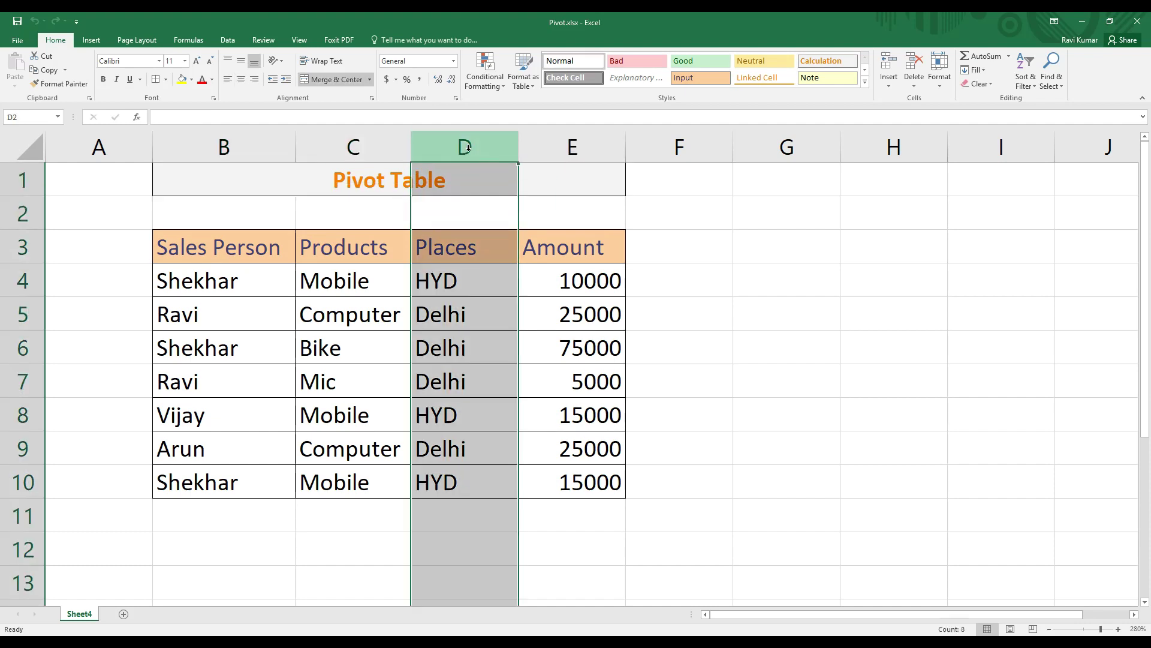
{"action": "left_click", "coordinate": [590, 146]}
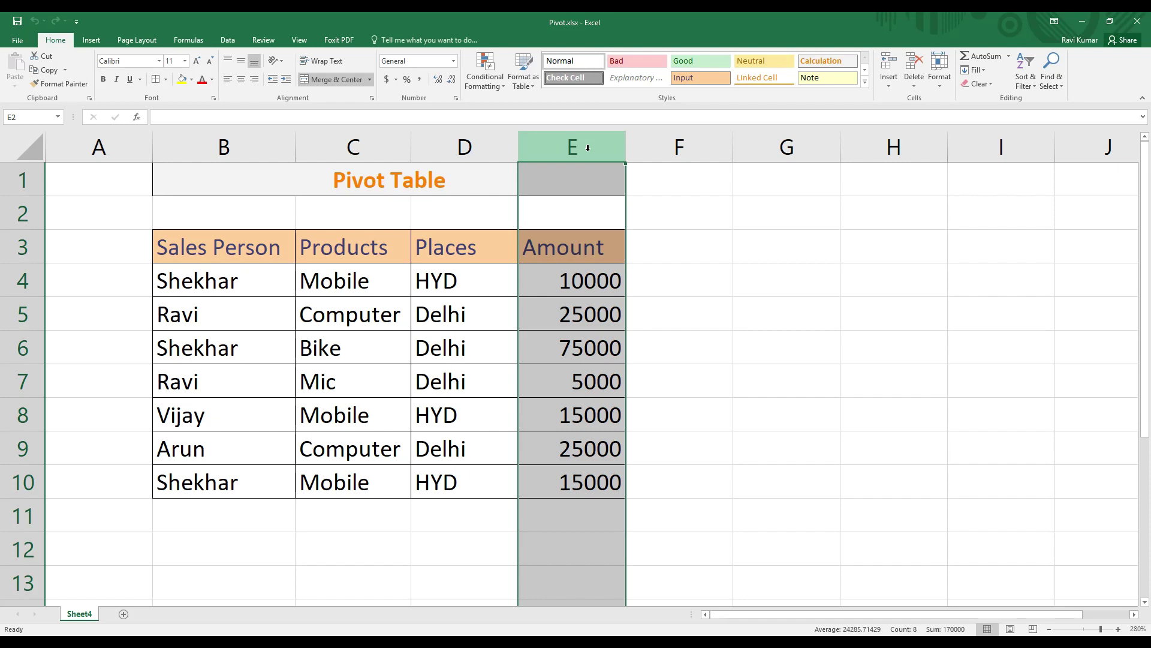
{"action": "left_click_drag", "start_coordinate": [206, 286], "coordinate": [548, 267]}
{"action": "left_click_drag", "start_coordinate": [193, 353], "coordinate": [573, 342]}
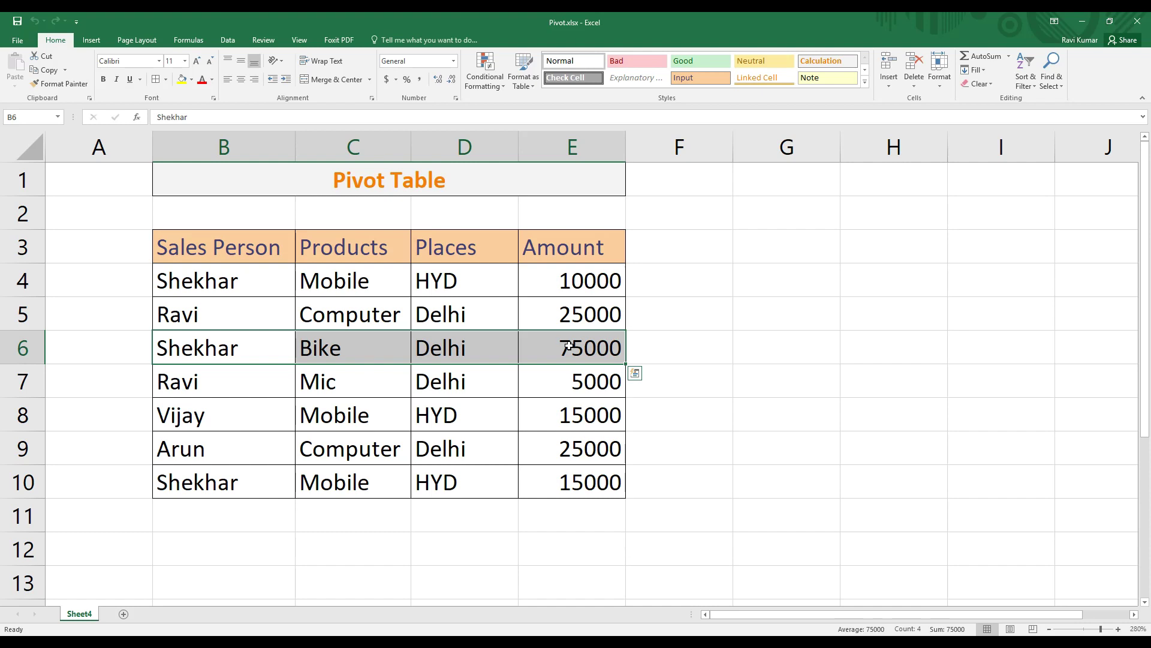
{"action": "left_click", "coordinate": [684, 315]}
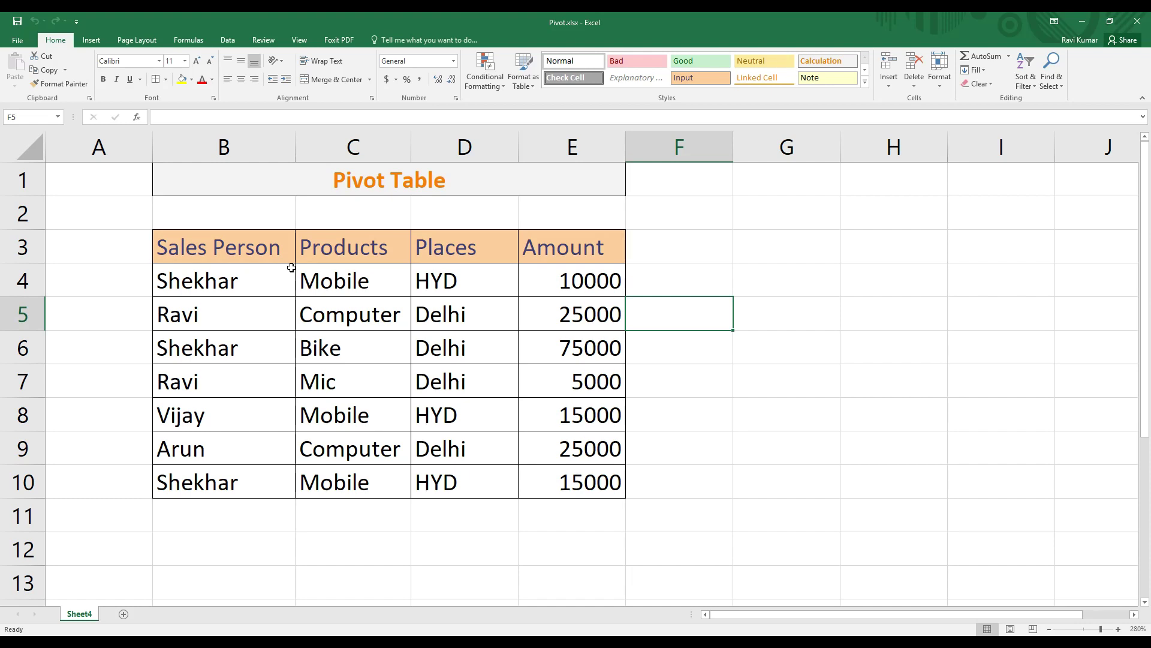
{"action": "left_click", "coordinate": [466, 315]}
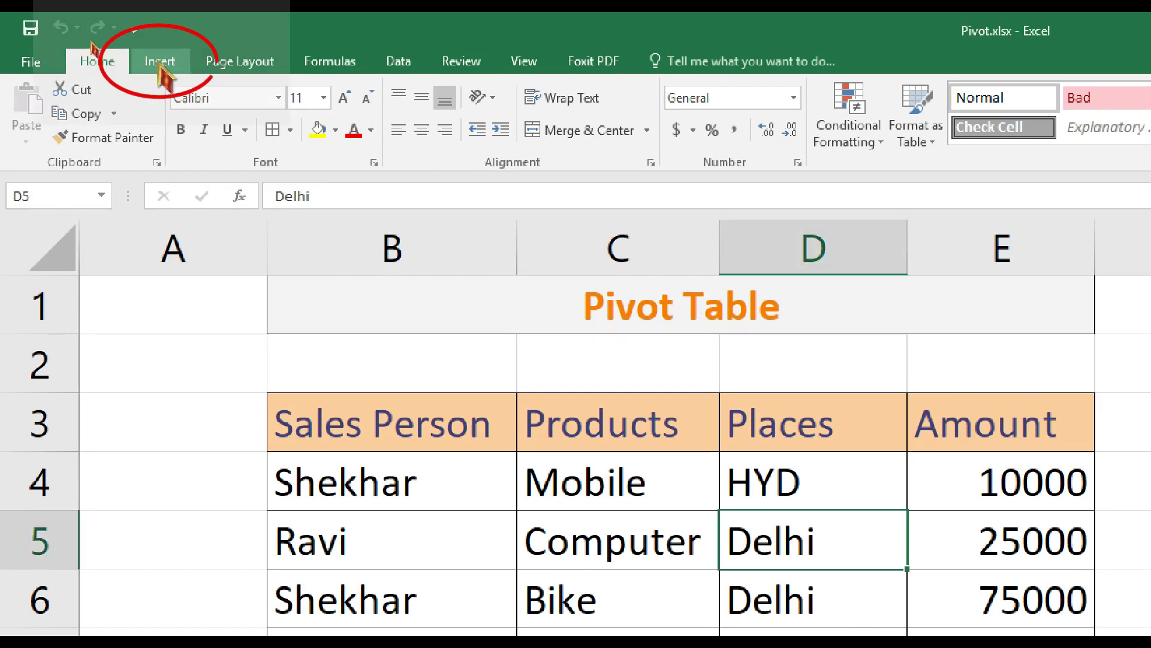
Step: From the Insert ribbon, launch PivotTable for the sales range Sheet4!$B$3:$E$10
{"action": "left_click", "coordinate": [159, 69]}
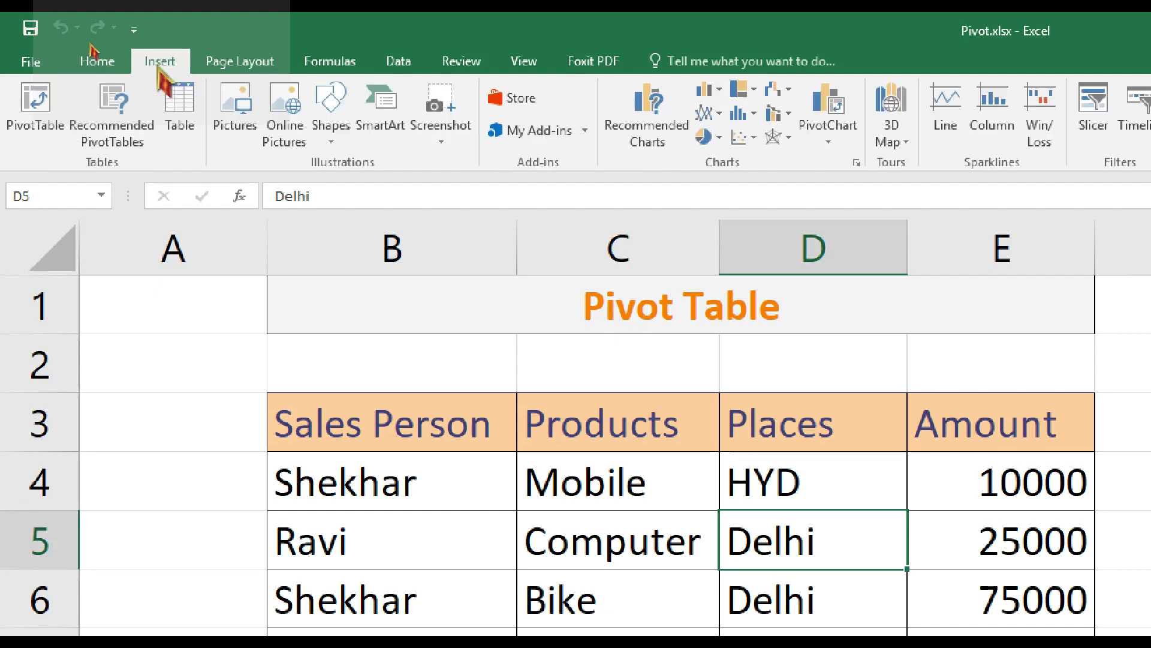
{"action": "left_click", "coordinate": [12, 81]}
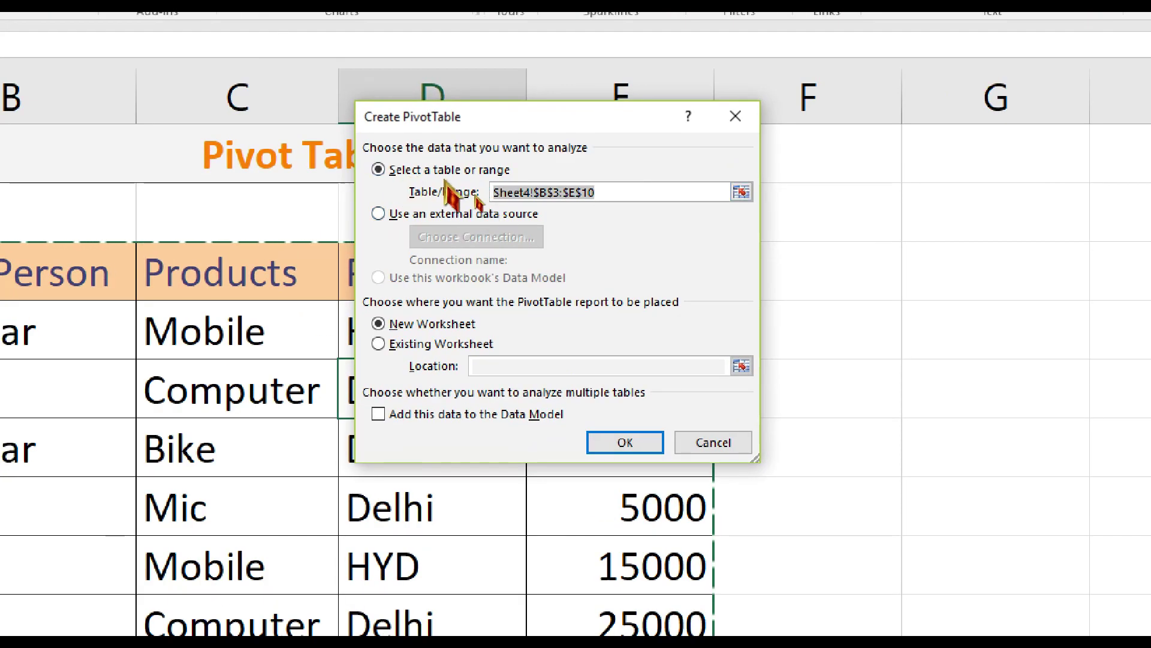
Step: Check the source range Sheet4!$B$3:$E$10, choose New Worksheet as the destination and confirm
{"action": "left_click_drag", "start_coordinate": [611, 191], "coordinate": [475, 193]}
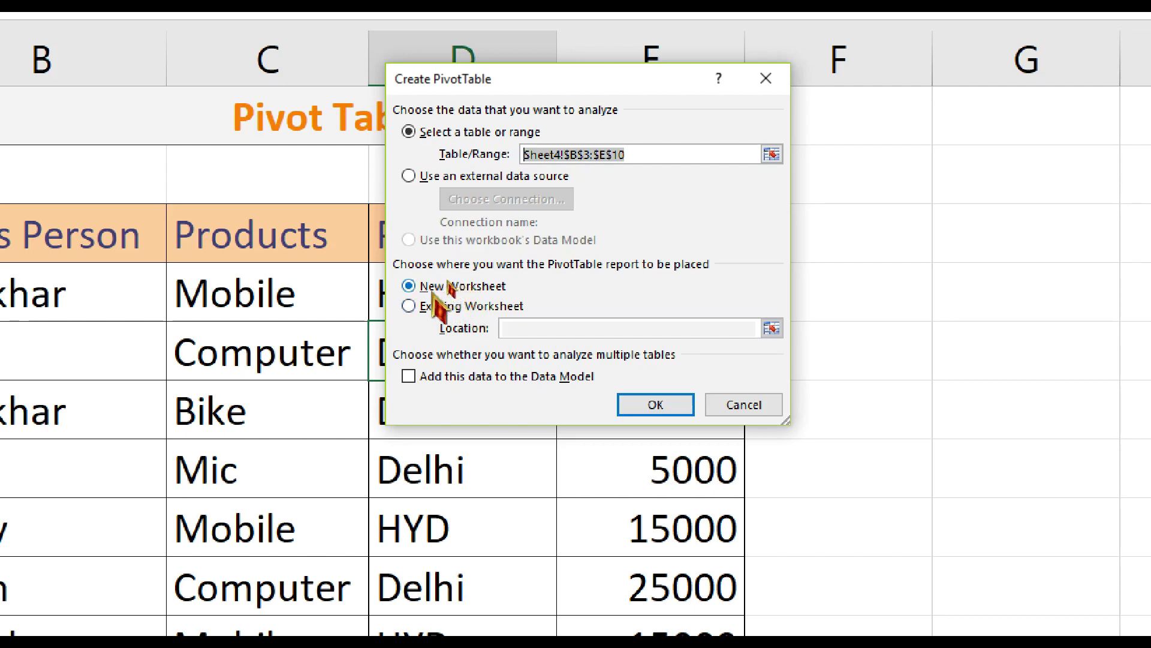
{"action": "left_click", "coordinate": [444, 306]}
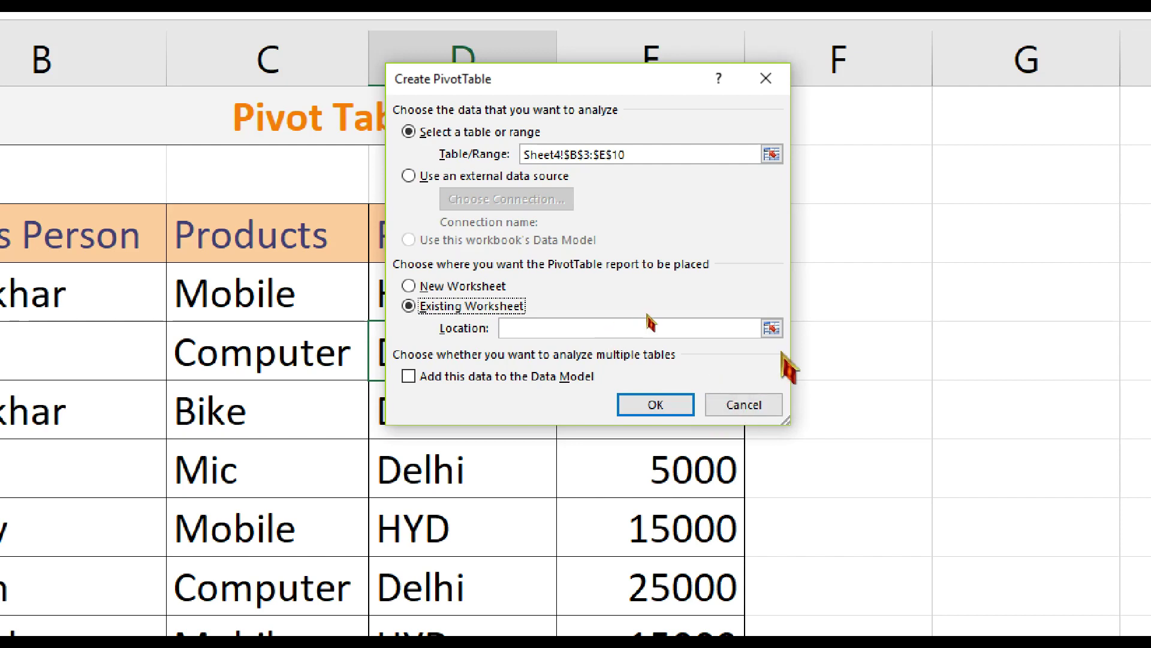
{"action": "left_click", "coordinate": [513, 329]}
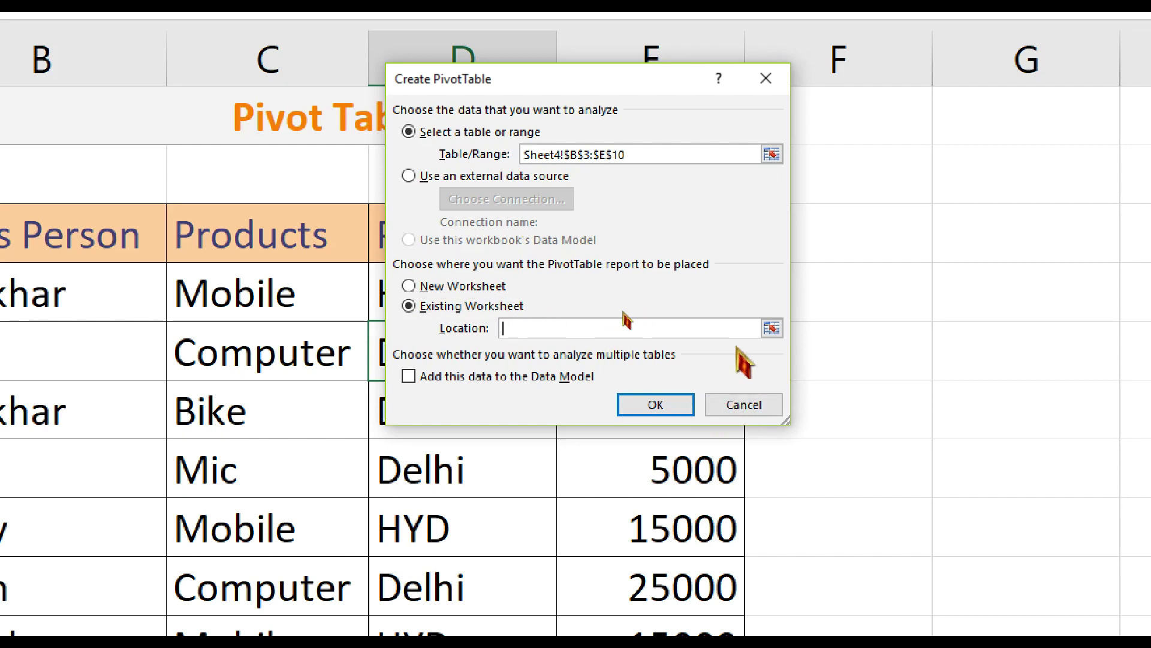
{"action": "left_click", "coordinate": [770, 330]}
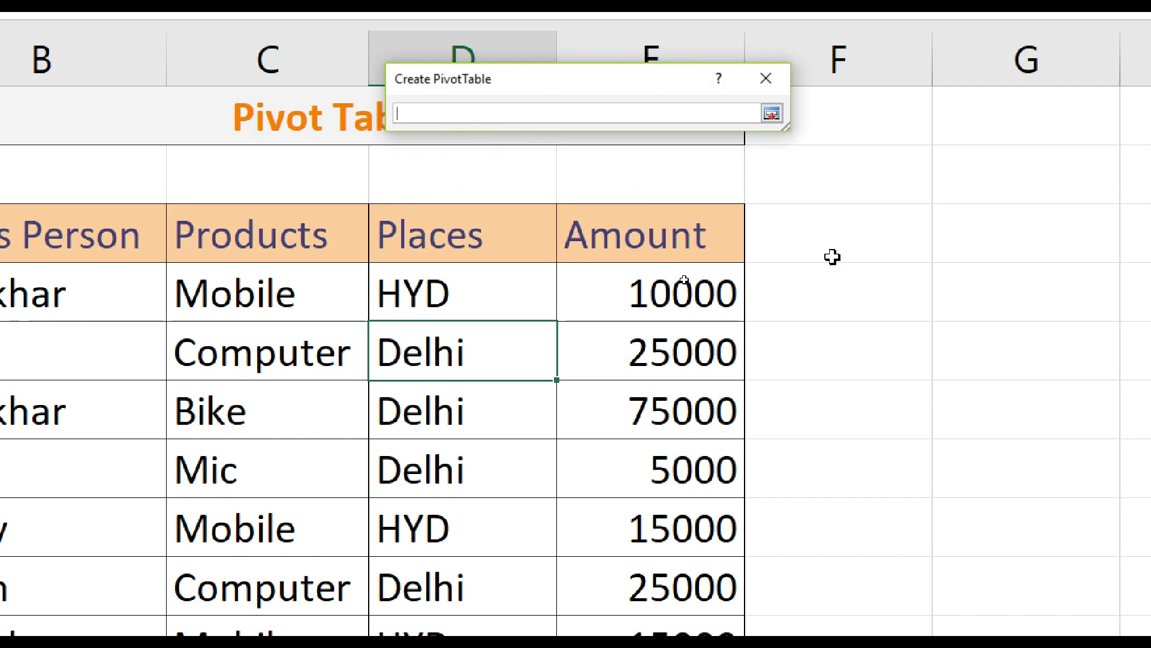
{"action": "left_click", "coordinate": [773, 114]}
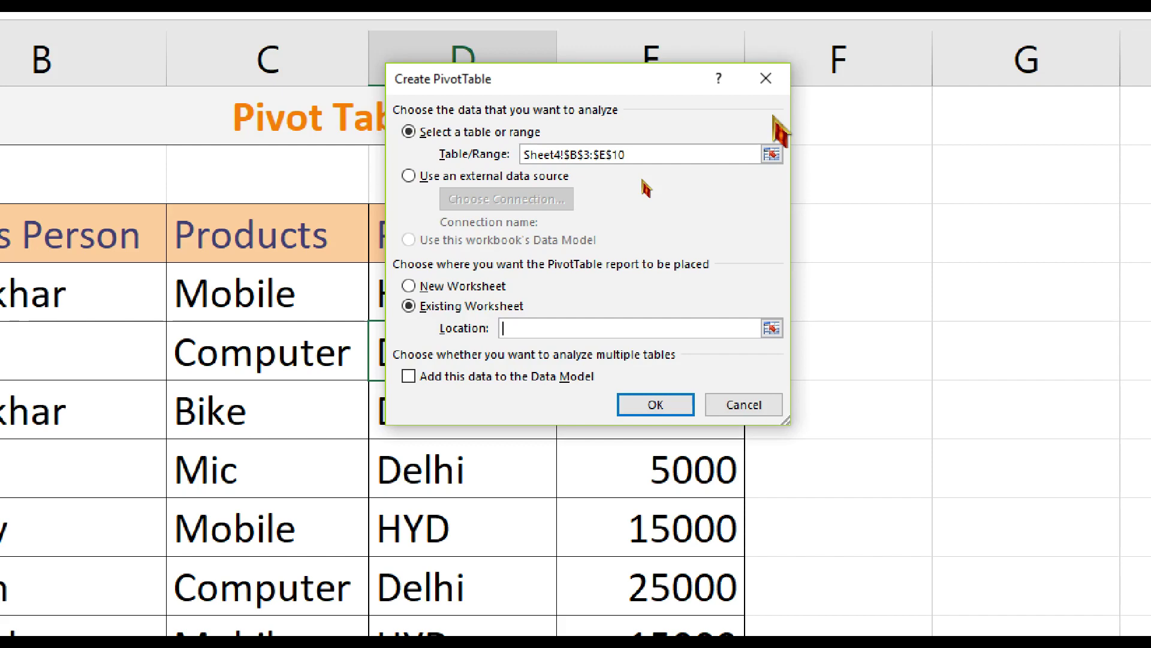
{"action": "left_click", "coordinate": [454, 285]}
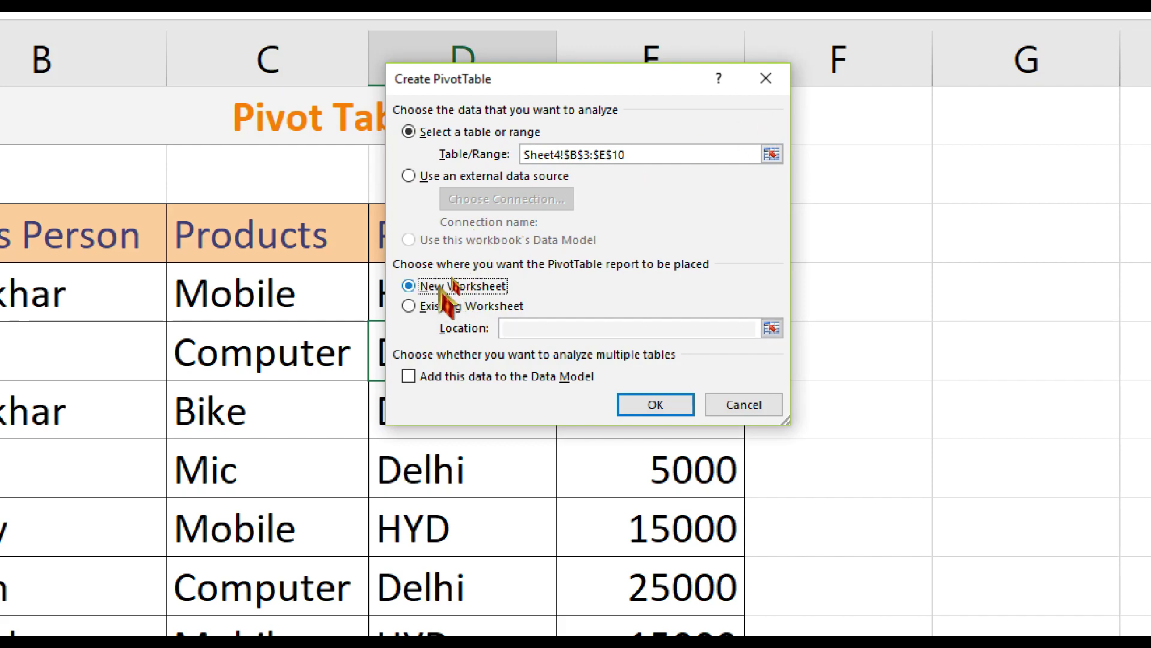
{"action": "left_click", "coordinate": [653, 405]}
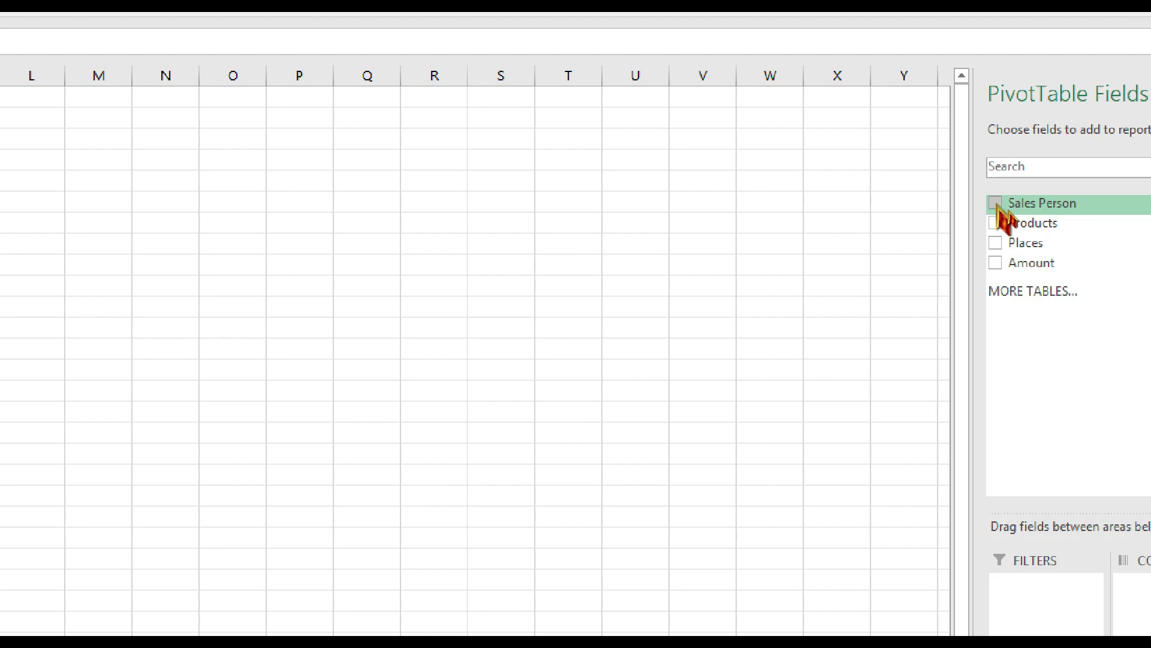
Step: Tick Sales Person and Amount to list each person's summed Amount, totalling 170000
{"action": "left_click", "coordinate": [997, 204]}
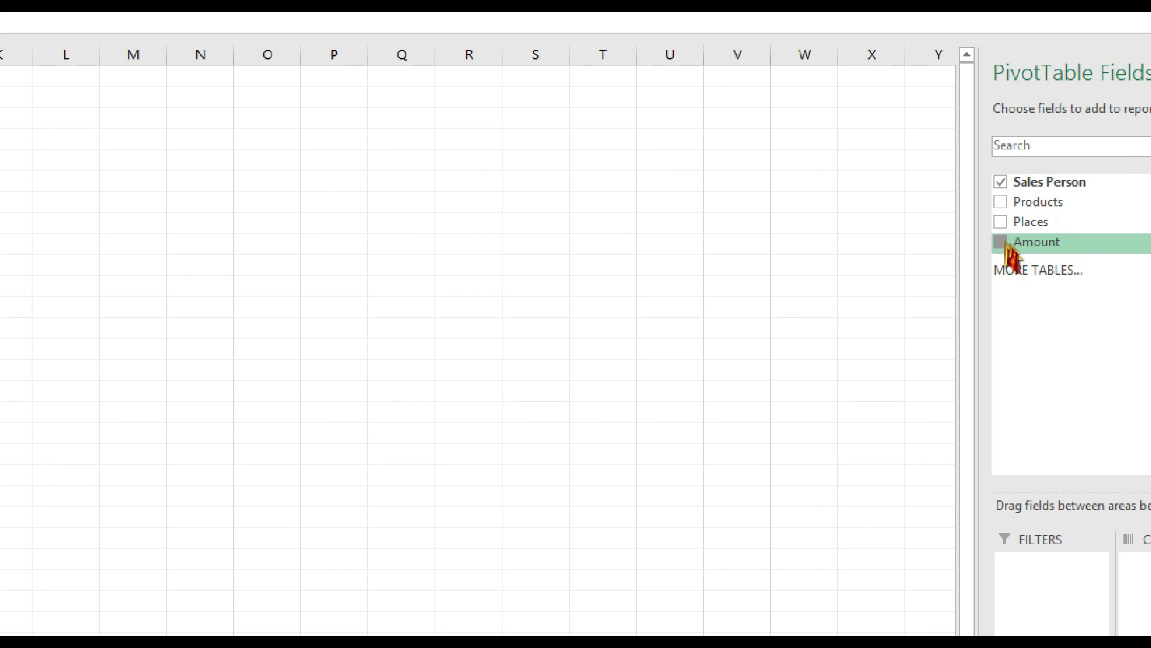
{"action": "left_click", "coordinate": [1009, 251]}
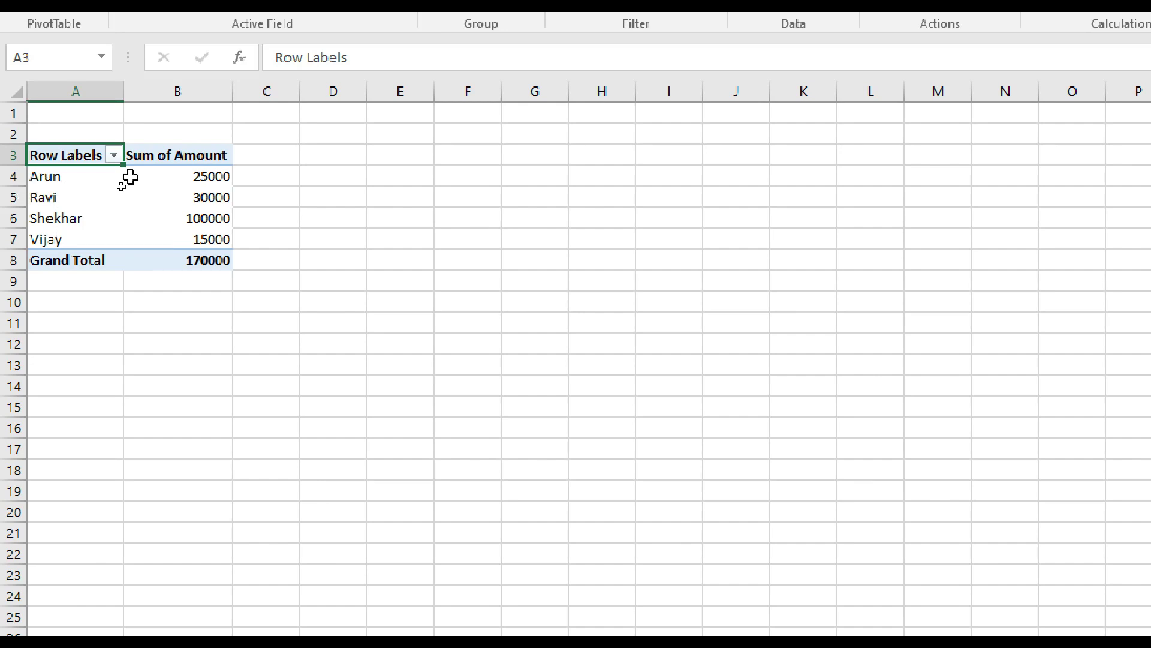
Step: Add Products and Places as row fields under Sales Person, then drag Places to columns
{"action": "left_click_drag", "start_coordinate": [204, 175], "coordinate": [180, 238]}
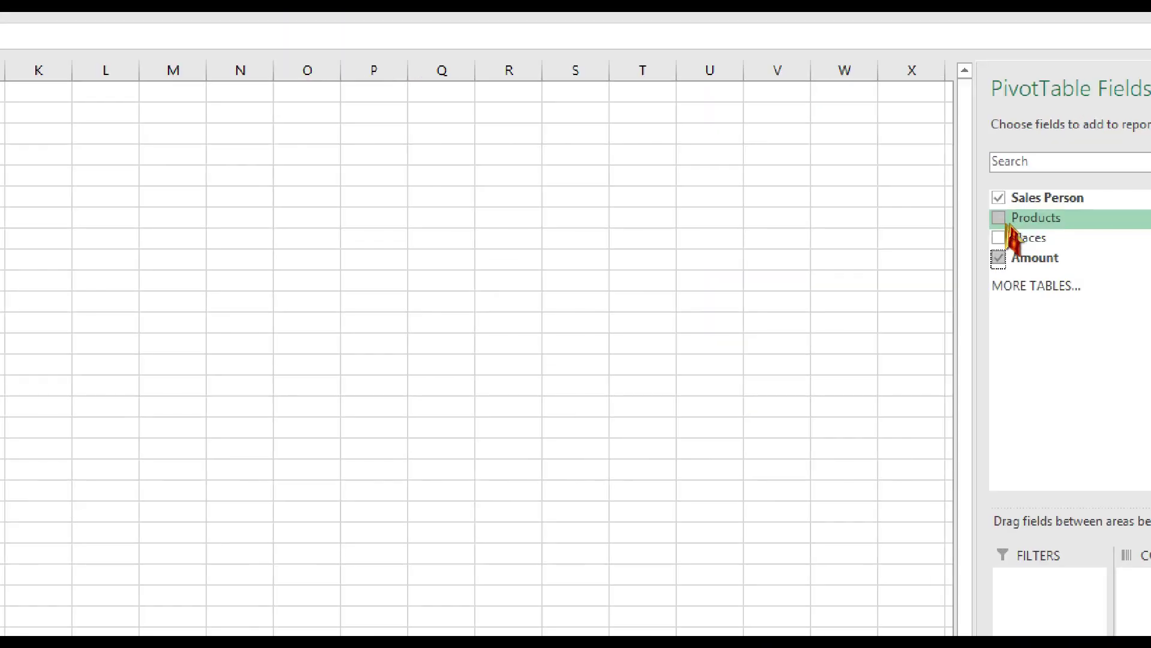
{"action": "left_click", "coordinate": [1008, 224]}
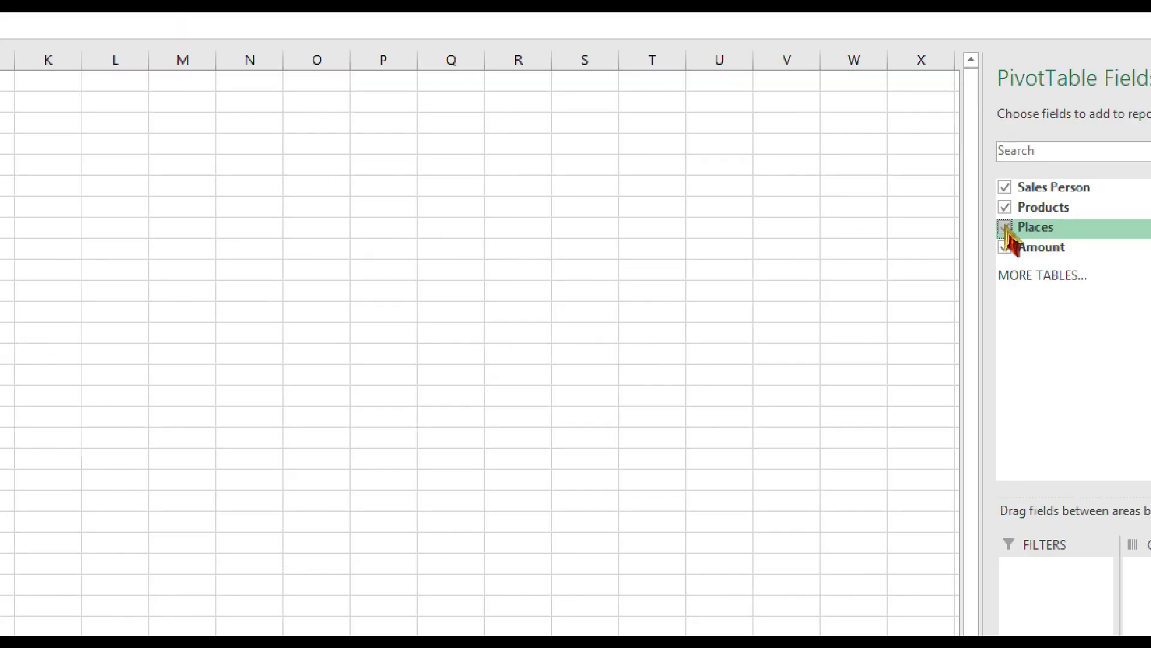
{"action": "left_click", "coordinate": [1008, 232]}
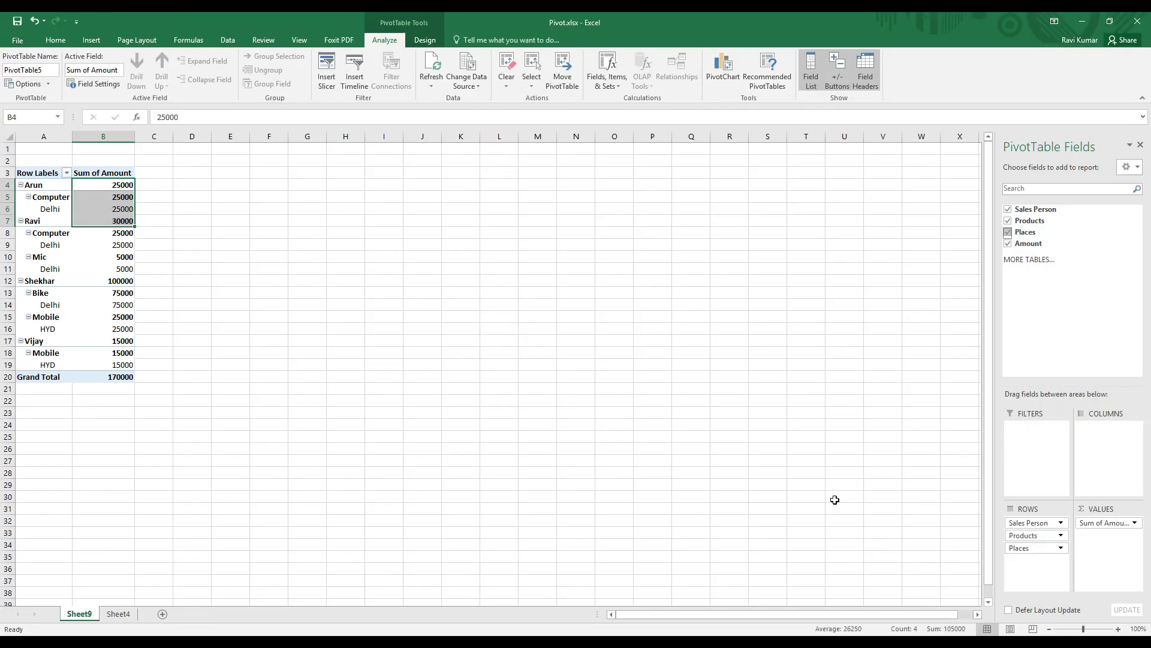
{"action": "left_click_drag", "start_coordinate": [1024, 554], "coordinate": [1101, 442]}
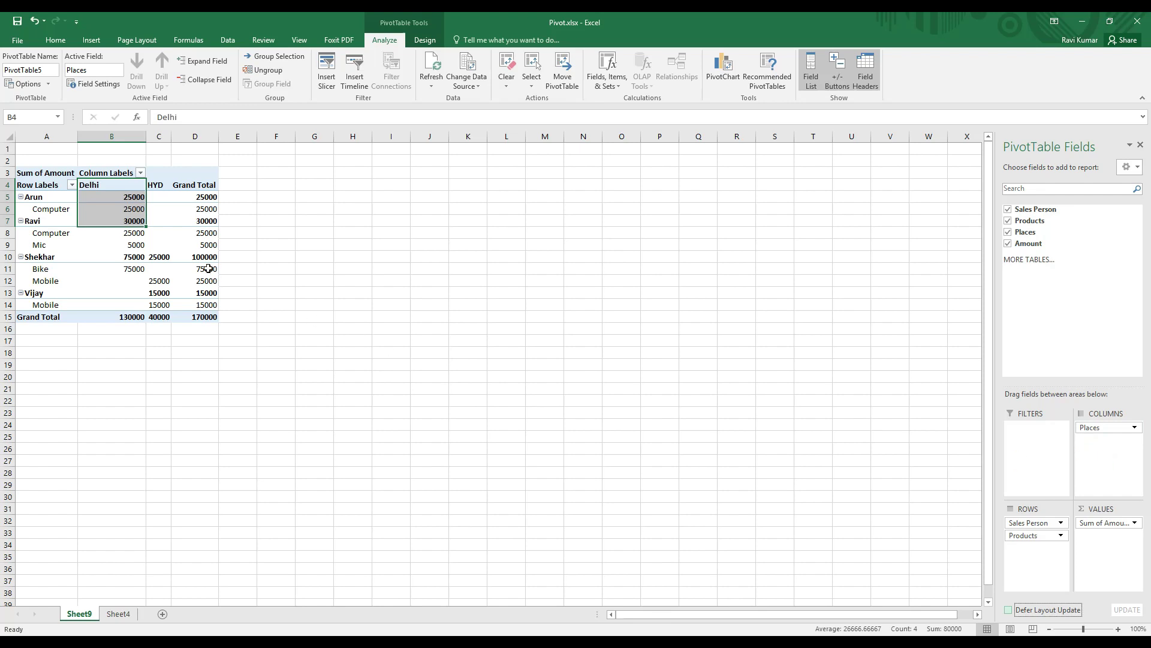
Step: Review the Delhi and HYD columns and the first person's Computer amounts and grand totals
{"action": "left_click", "coordinate": [112, 137]}
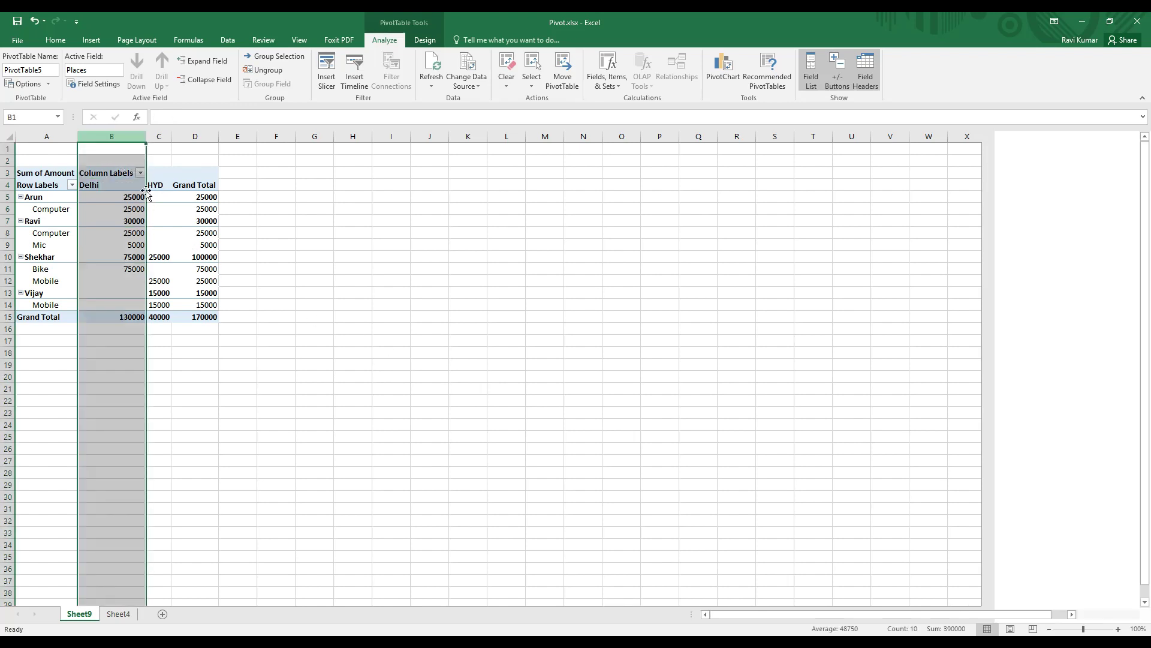
{"action": "left_click", "coordinate": [160, 136]}
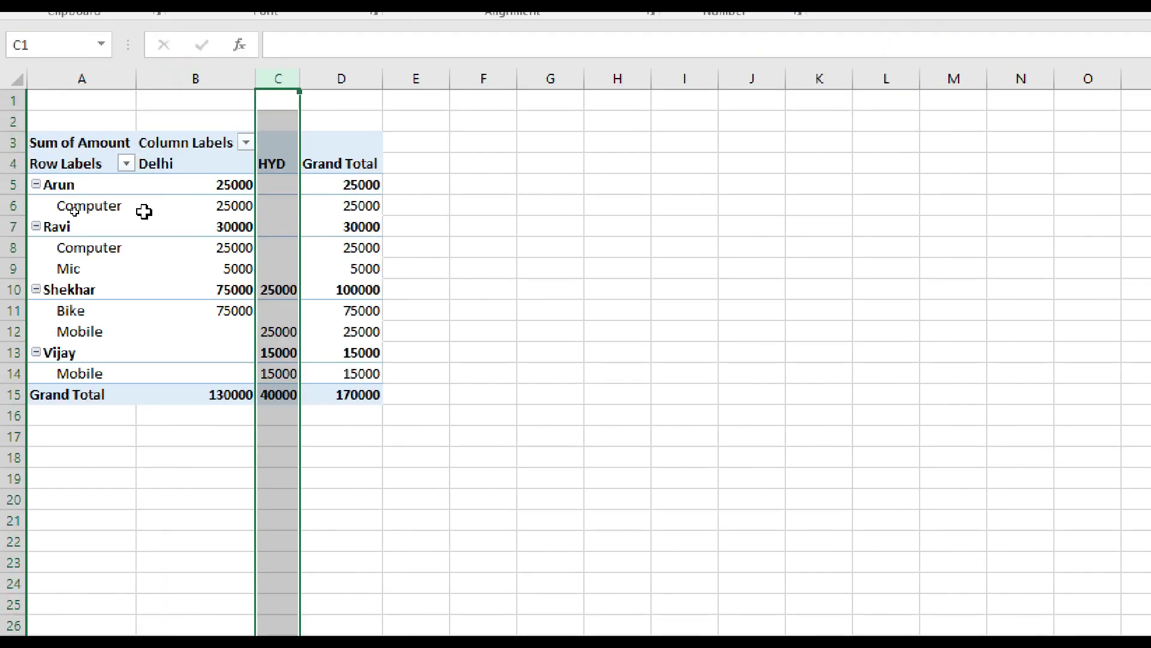
{"action": "left_click", "coordinate": [63, 185]}
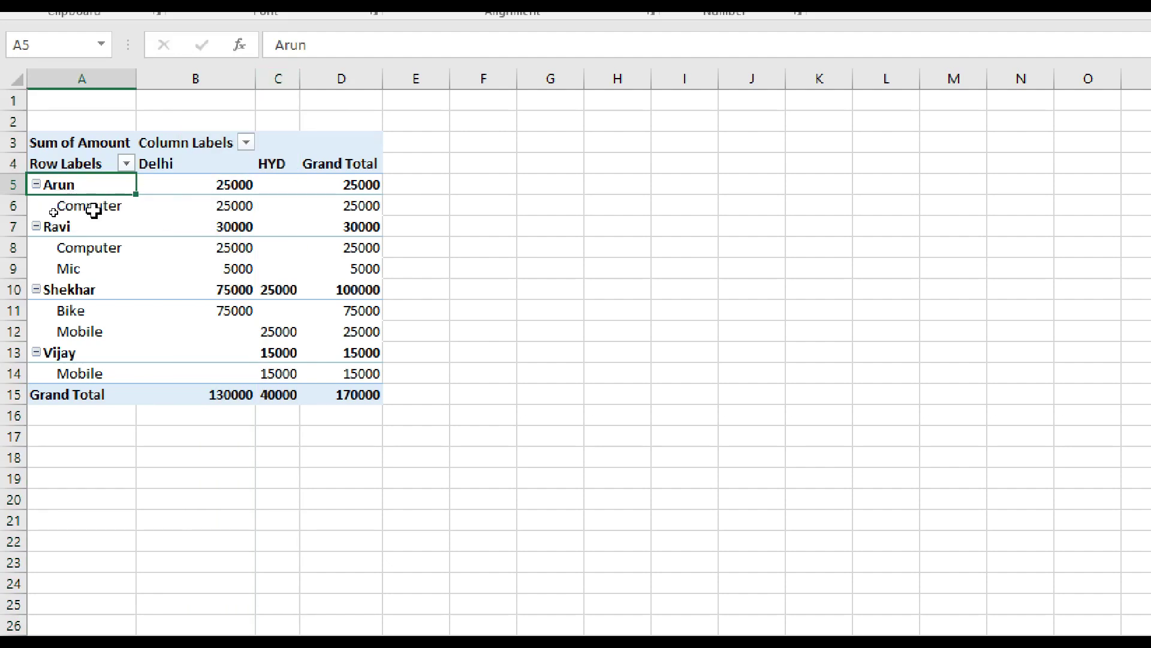
{"action": "left_click", "coordinate": [91, 209]}
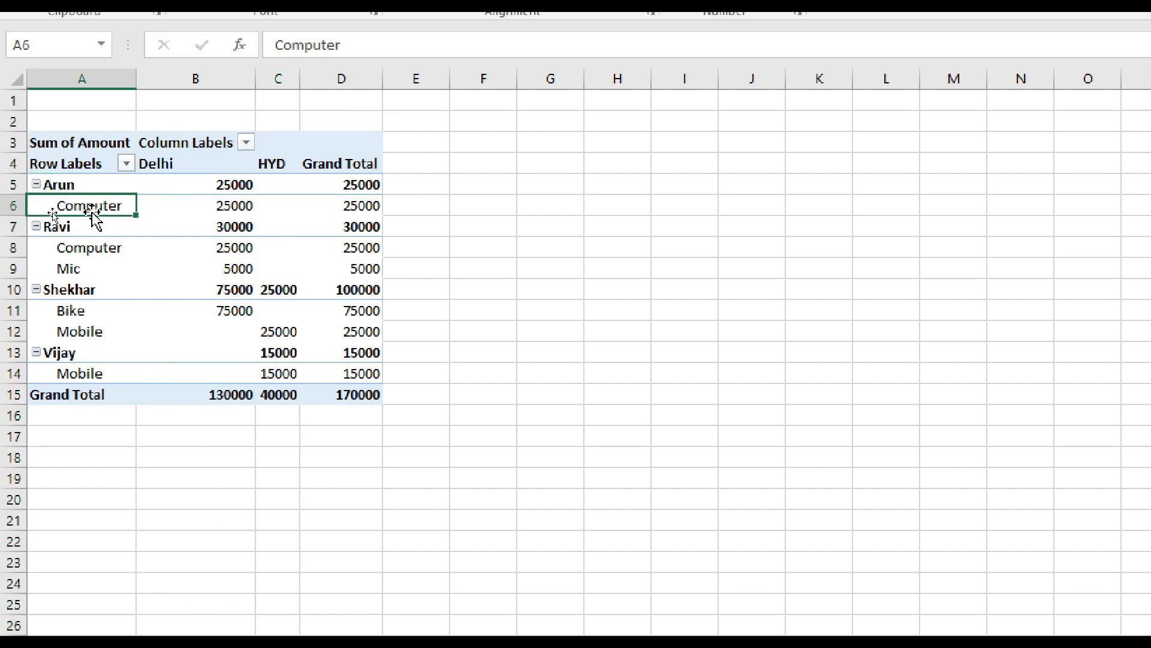
{"action": "left_click", "coordinate": [238, 207]}
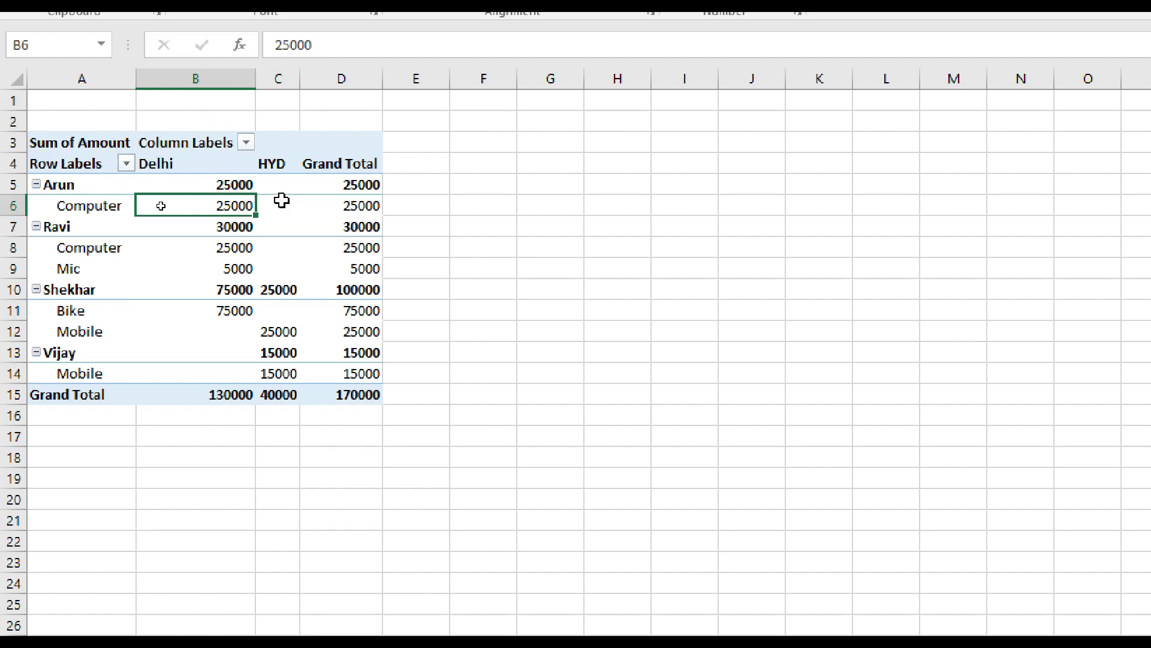
{"action": "left_click", "coordinate": [282, 201]}
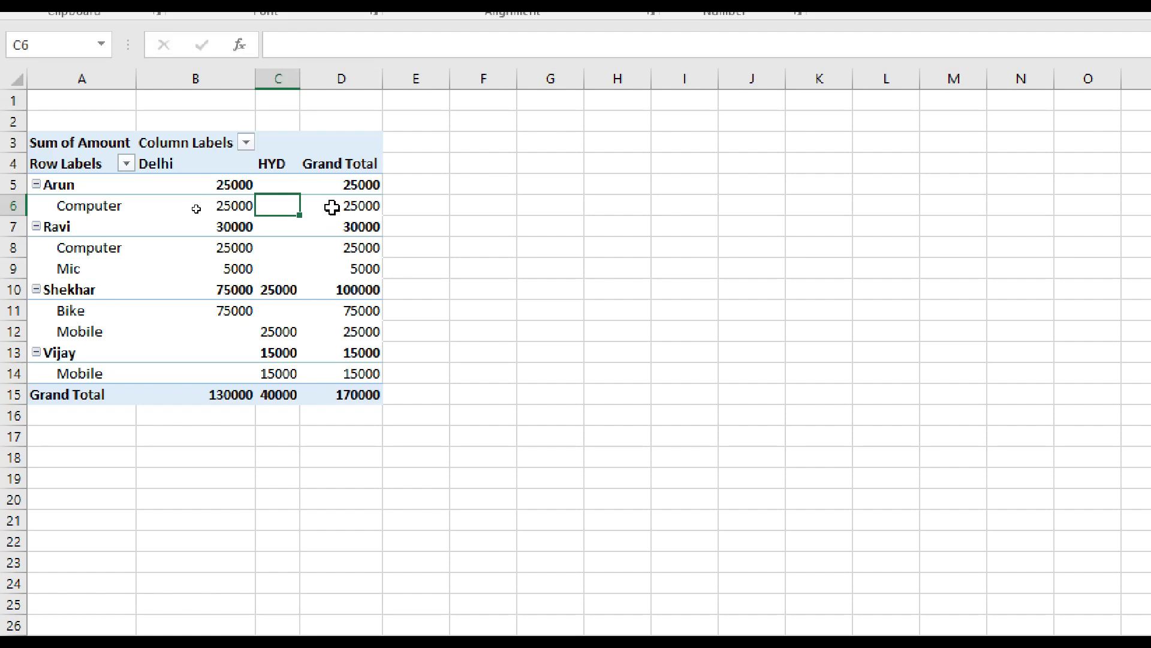
{"action": "left_click", "coordinate": [356, 205]}
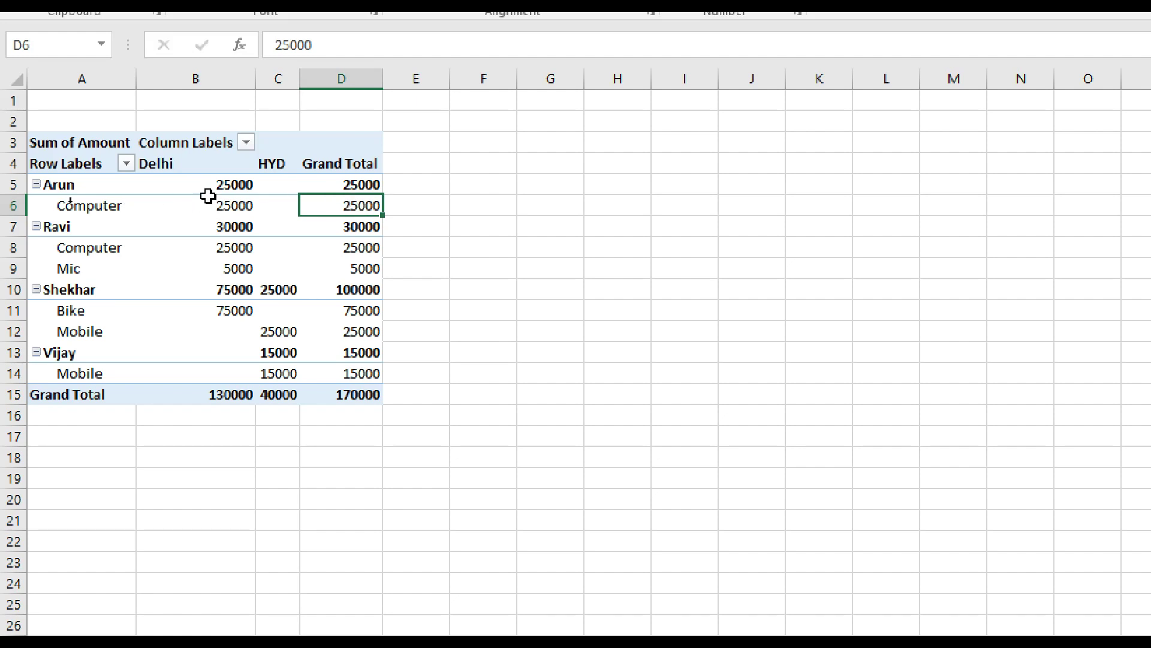
{"action": "left_click", "coordinate": [351, 185]}
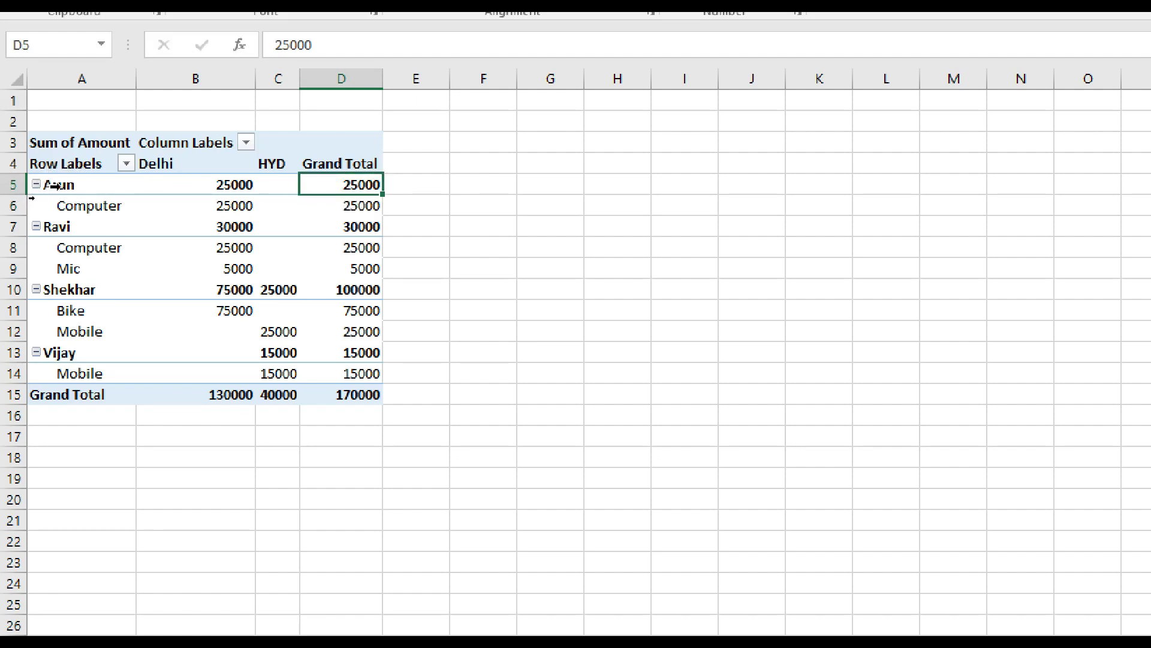
Step: Select the first, second and third sales persons' pivot rows, then the Delhi column
{"action": "left_click", "coordinate": [54, 186]}
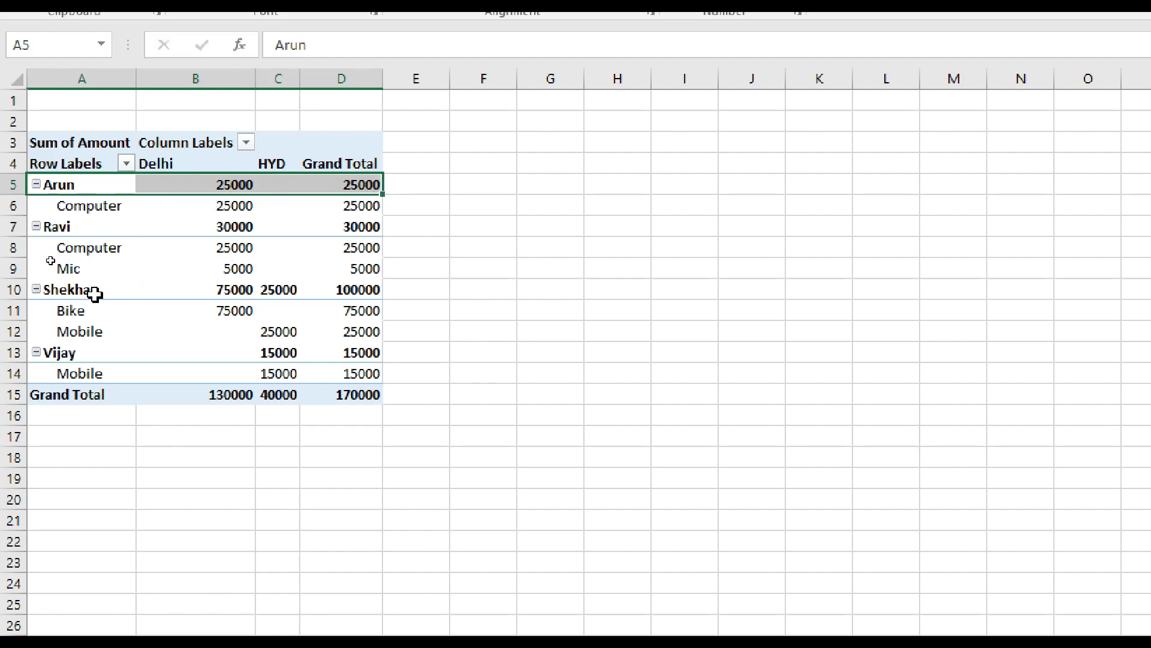
{"action": "left_click", "coordinate": [48, 226]}
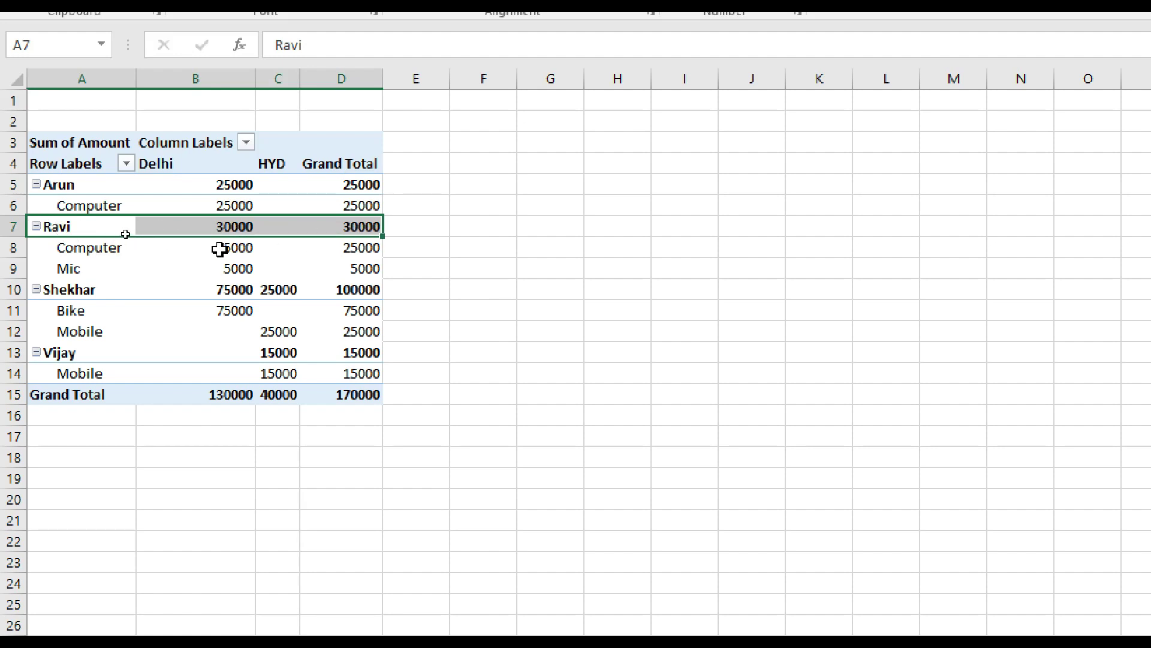
{"action": "mouse_move", "coordinate": [343, 268]}
{"action": "left_click", "coordinate": [54, 288]}
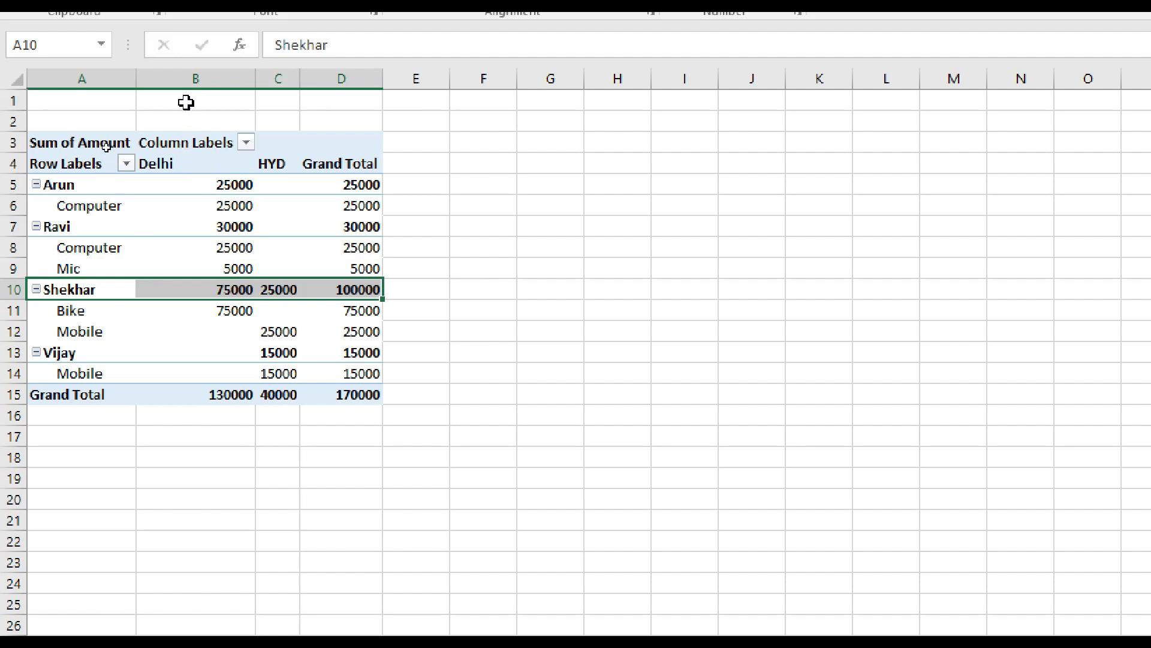
{"action": "left_click", "coordinate": [188, 78]}
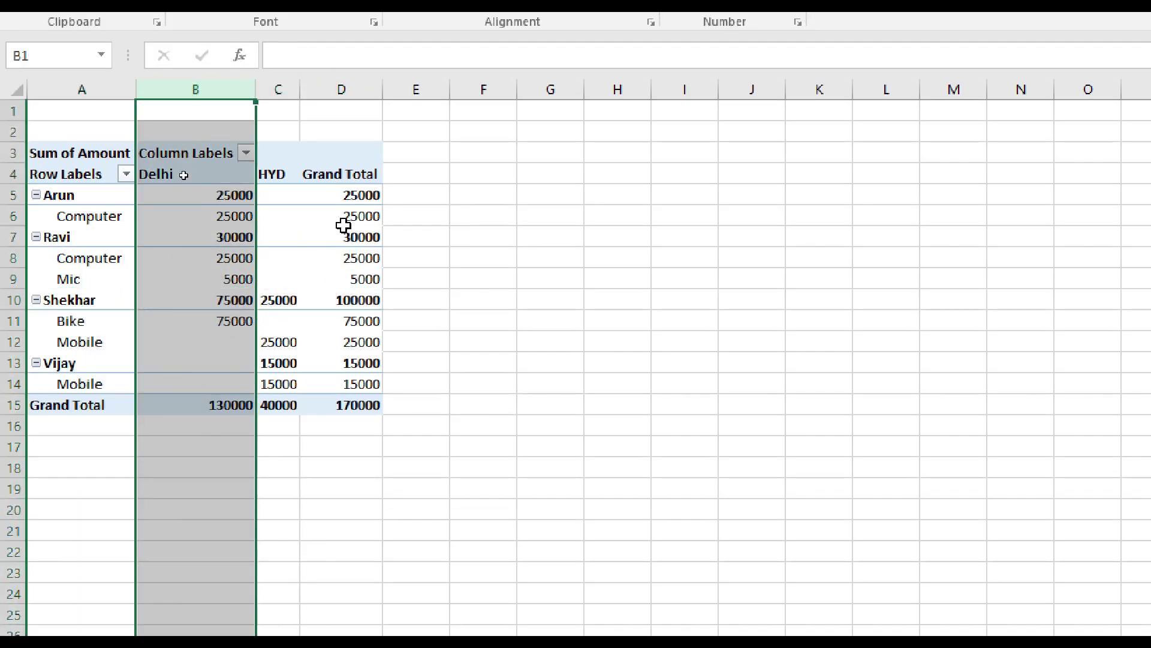
{"action": "left_click", "coordinate": [278, 87]}
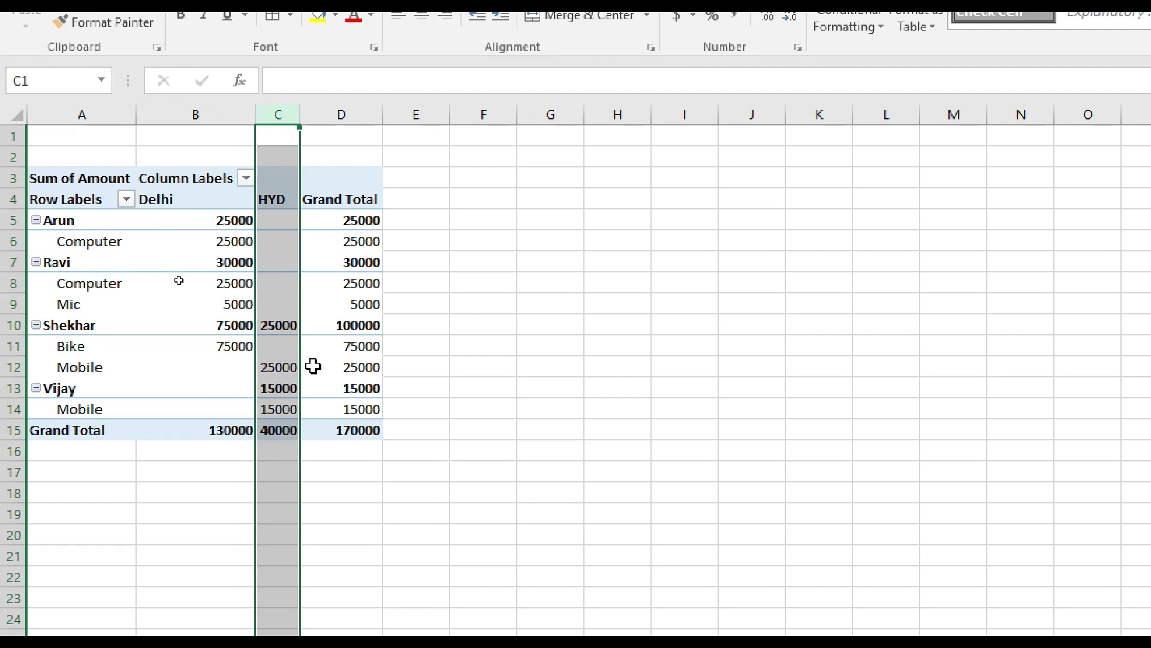
{"action": "left_click", "coordinate": [290, 367]}
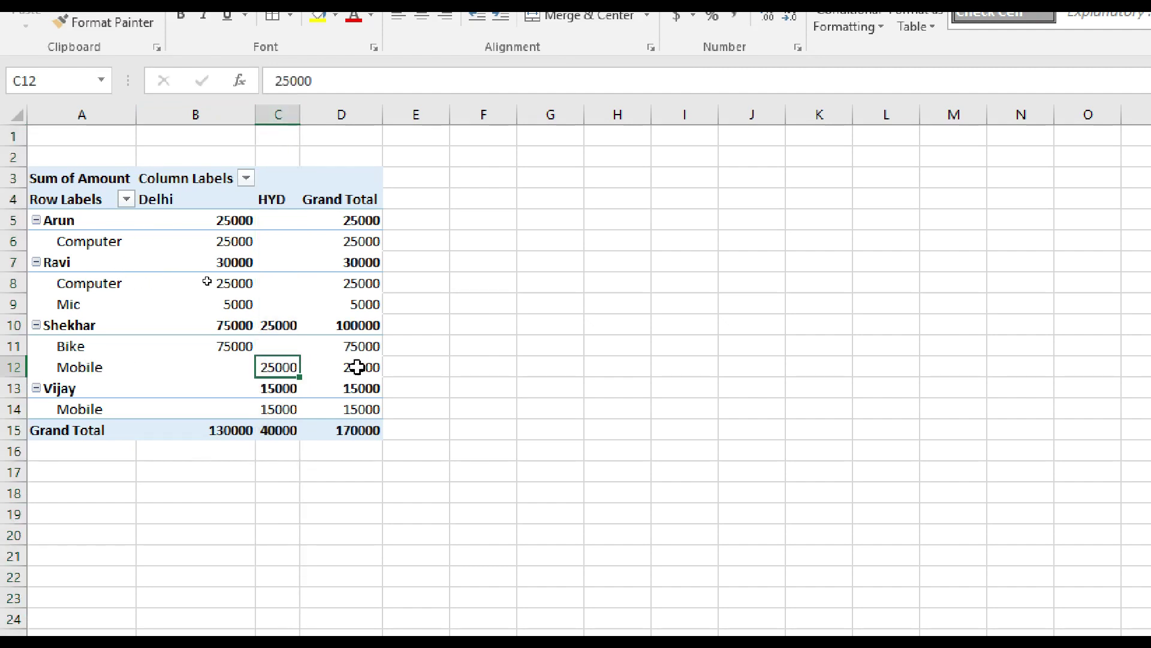
{"action": "left_click", "coordinate": [350, 325]}
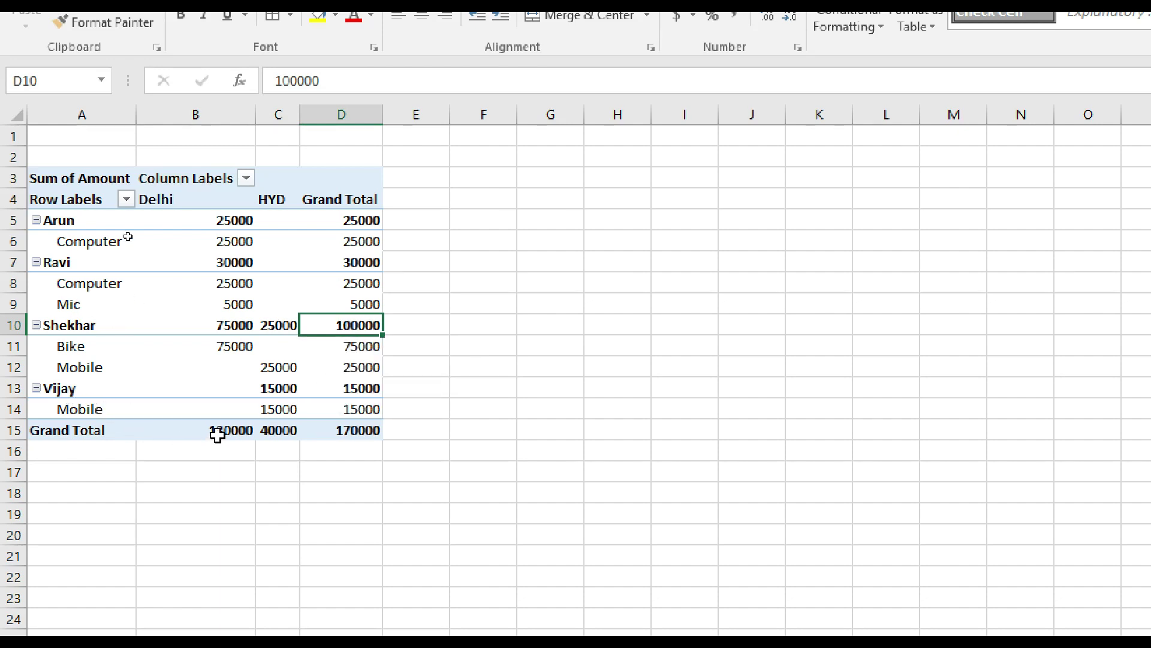
{"action": "left_click", "coordinate": [186, 114]}
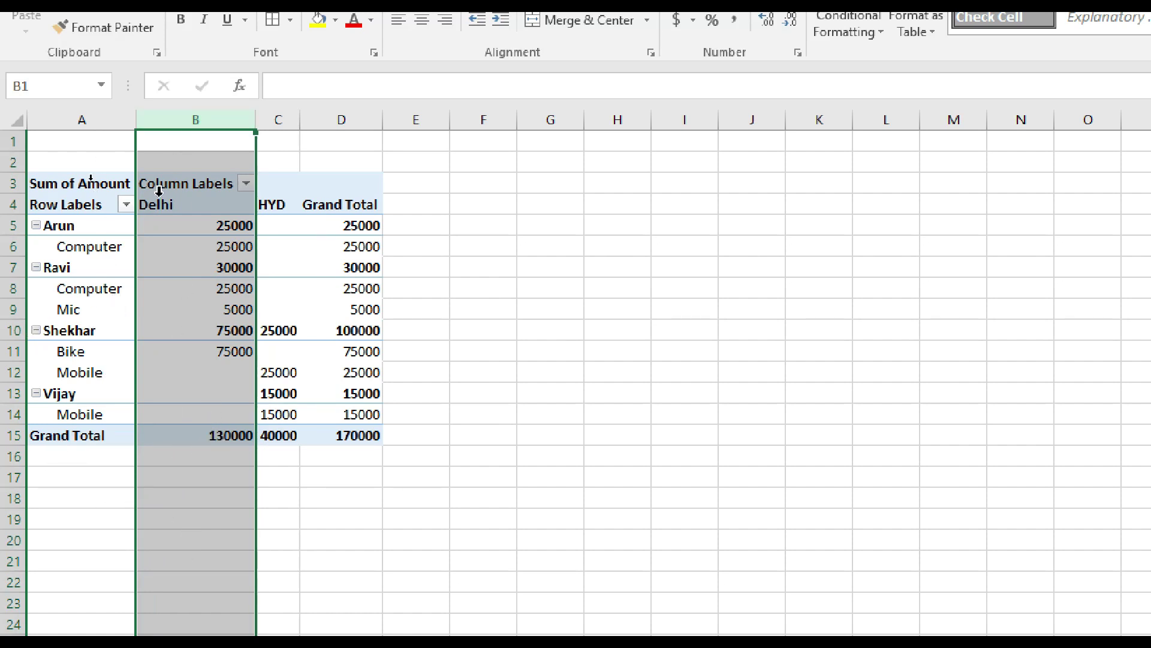
{"action": "mouse_move", "coordinate": [220, 436]}
{"action": "left_click", "coordinate": [289, 119]}
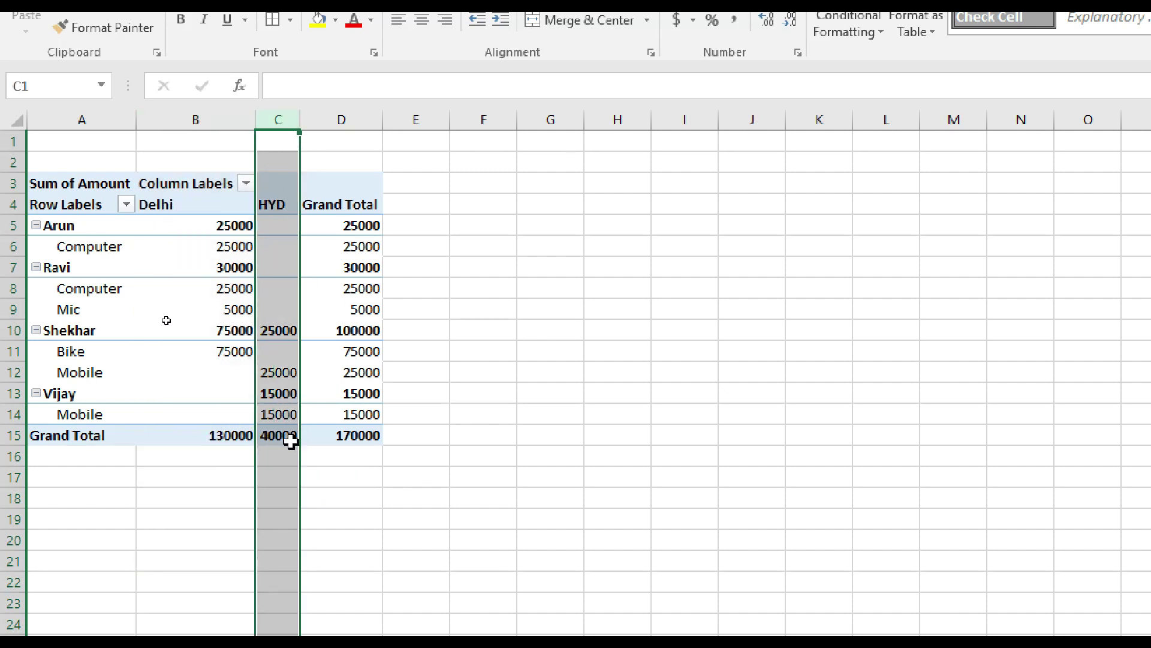
{"action": "mouse_move", "coordinate": [285, 439]}
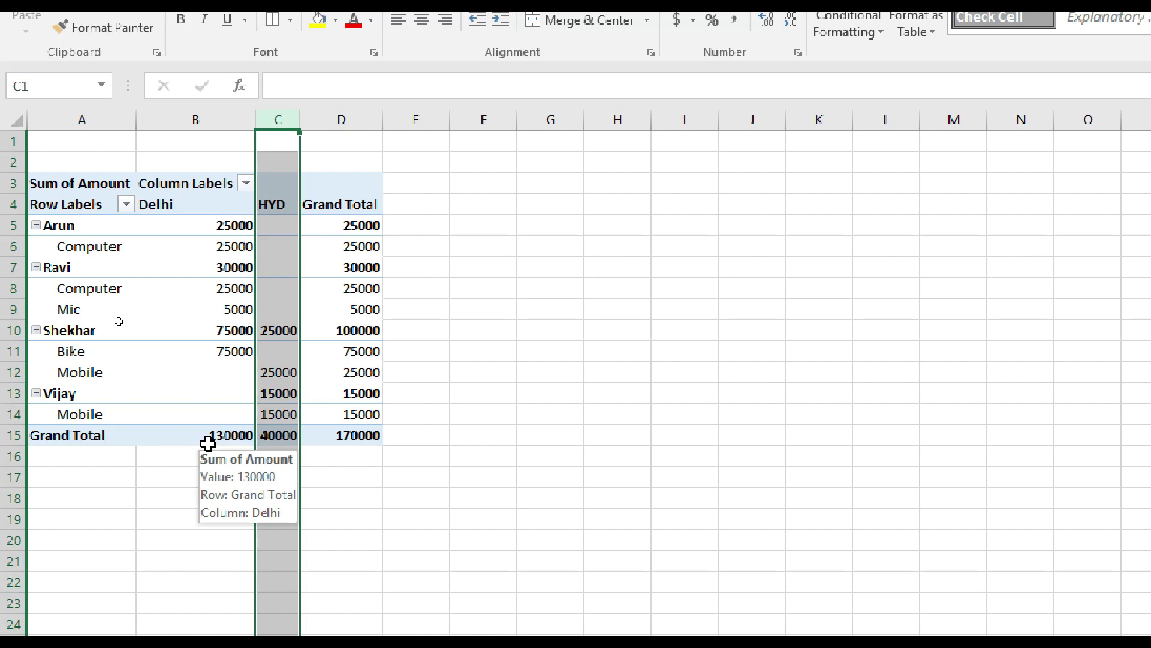
{"action": "left_click", "coordinate": [338, 437]}
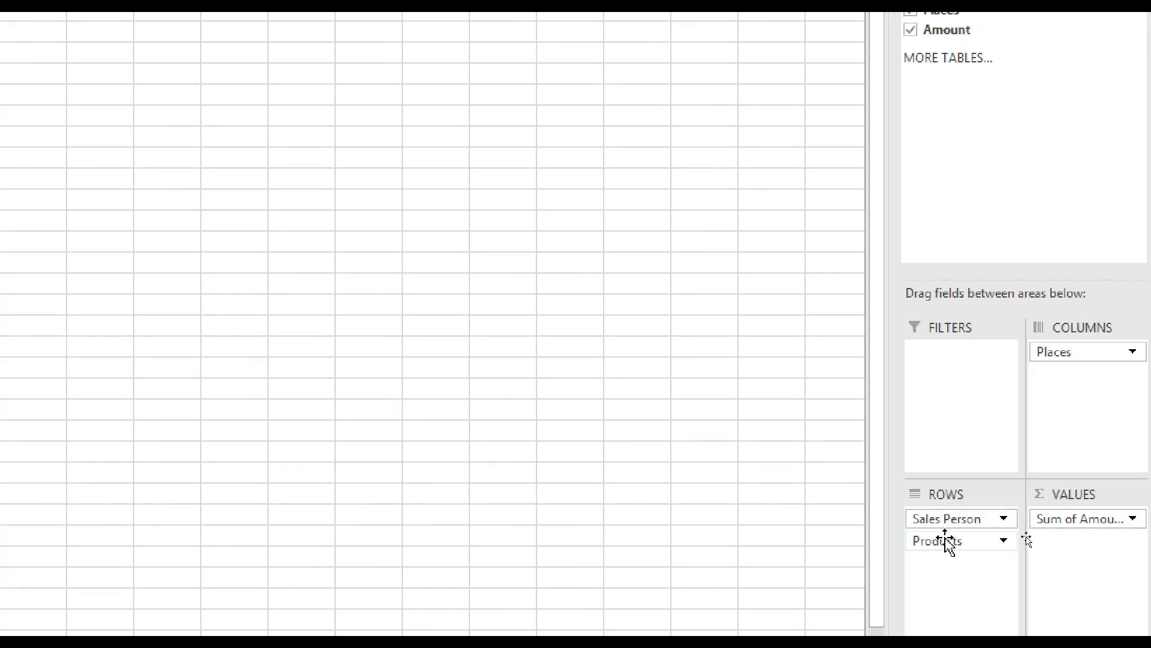
Step: Drag Products from ROWS to COLUMNS so Bike, Computer, Mic and Mobile become columns
{"action": "left_click_drag", "start_coordinate": [943, 543], "coordinate": [929, 504]}
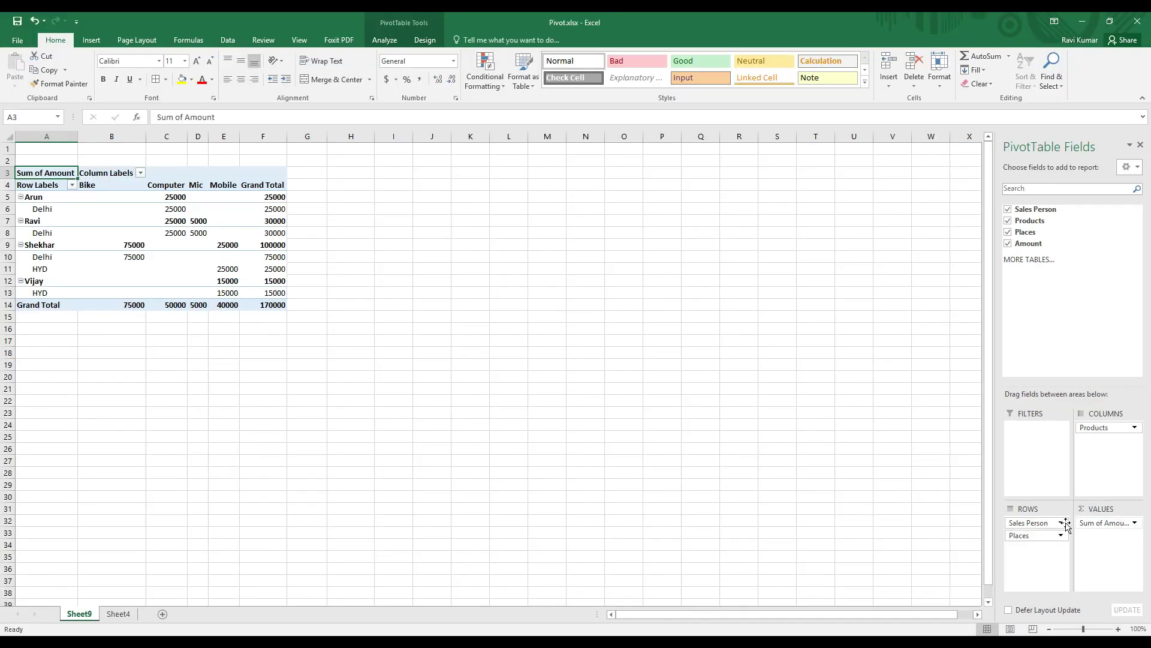
{"action": "left_click", "coordinate": [198, 233]}
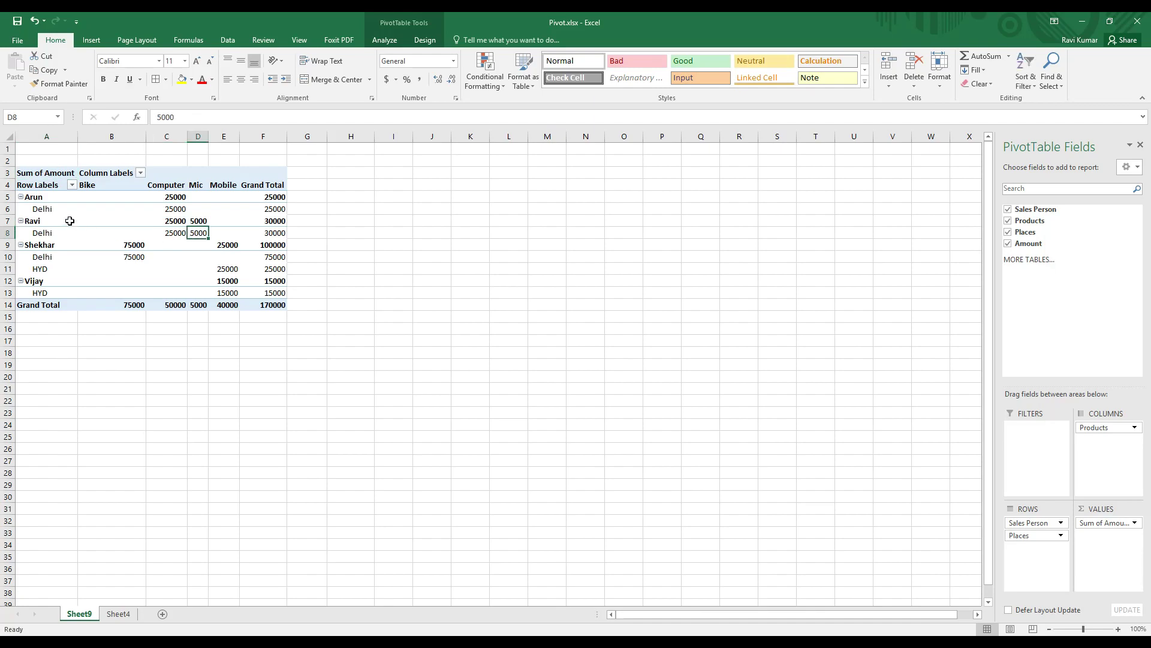